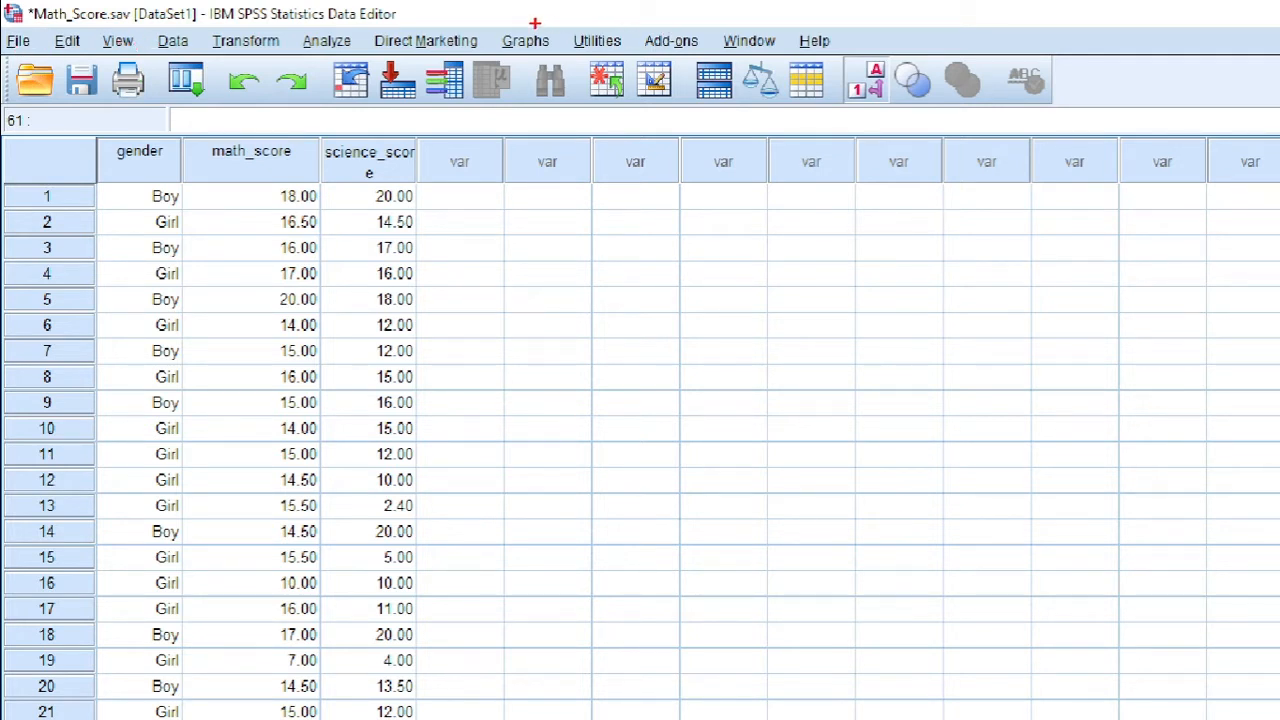
mouse_move(536, 22)
mouse_down()
mouse_move(497, 19)
mouse_move(560, 70)
mouse_move(550, 18)
mouse_up()
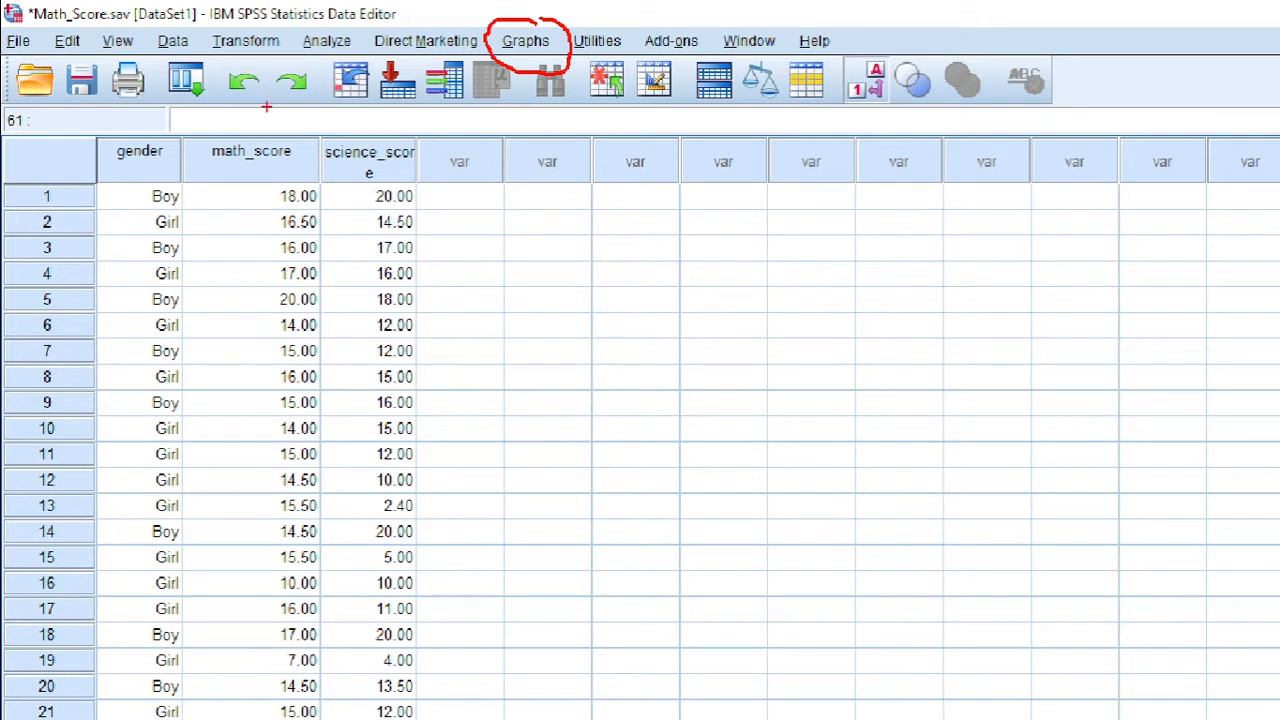
drag(222, 172, 253, 170)
drag(398, 170, 420, 166)
drag(519, 156, 520, 492)
drag(468, 366, 1076, 357)
click(654, 204)
click(706, 217)
click(674, 232)
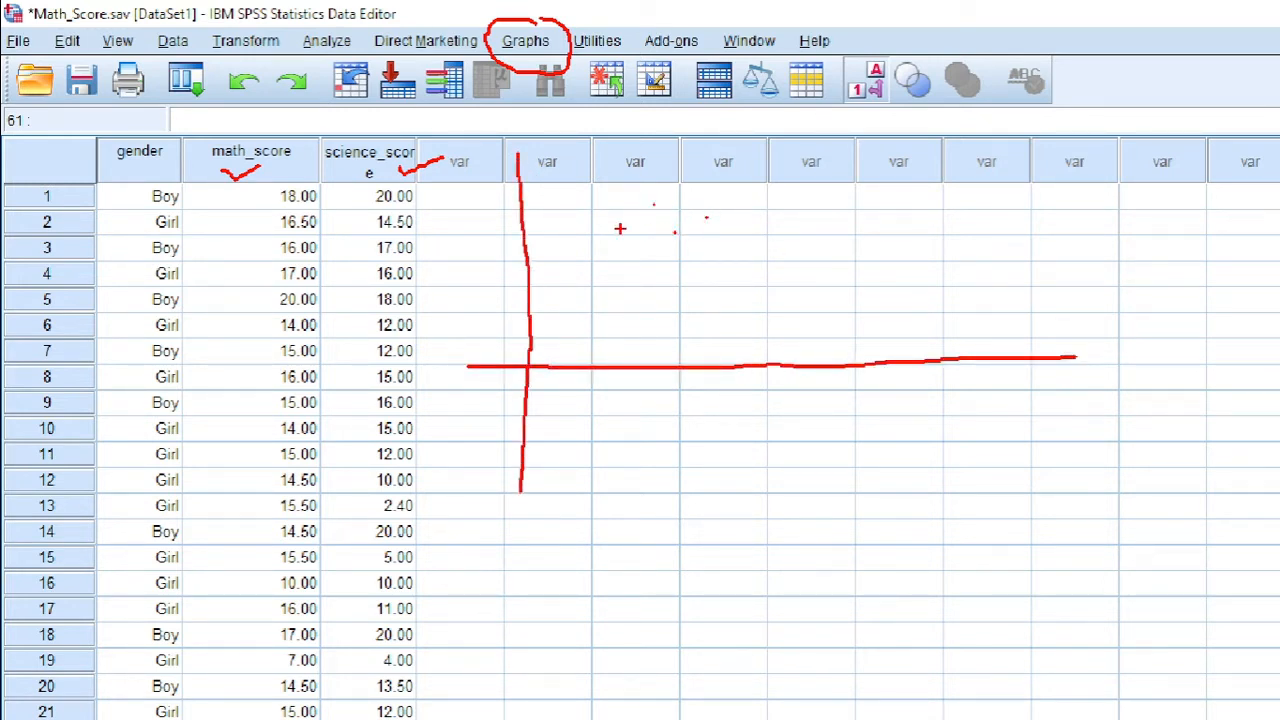
click(620, 229)
click(602, 211)
click(629, 193)
click(726, 180)
click(795, 183)
click(781, 207)
click(871, 175)
click(891, 269)
click(884, 322)
click(720, 327)
click(601, 340)
click(581, 340)
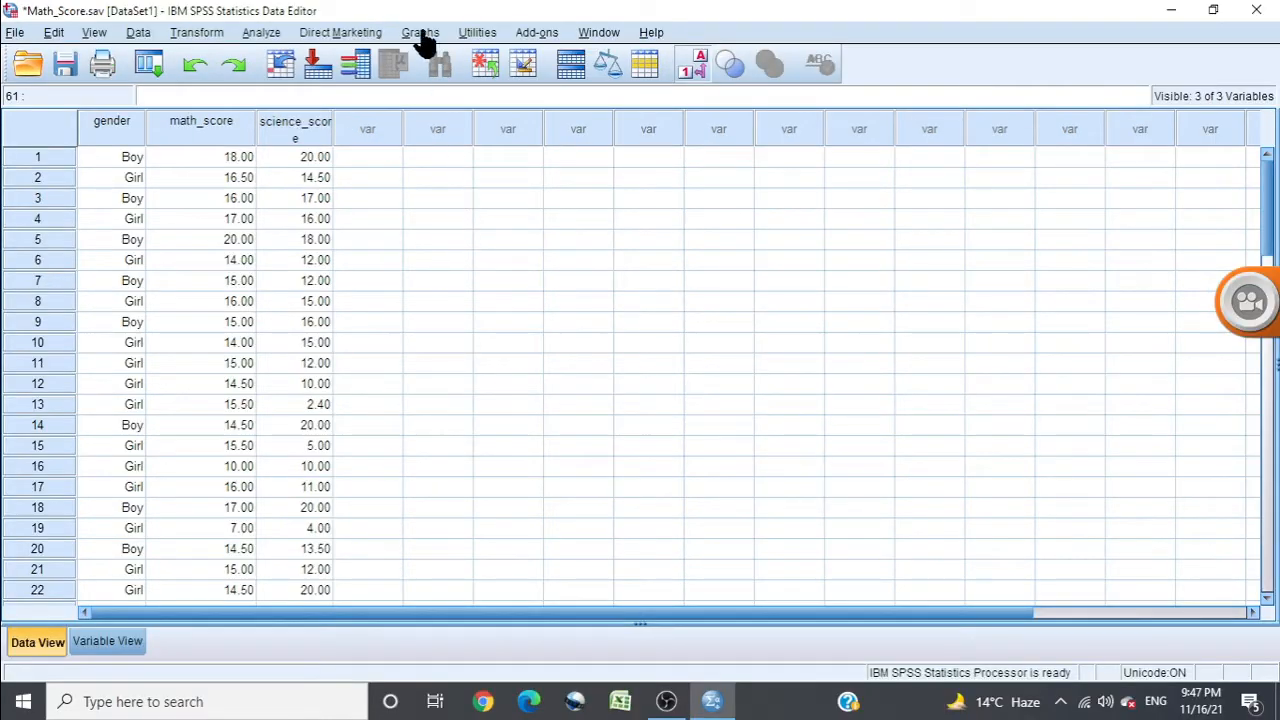
click(422, 34)
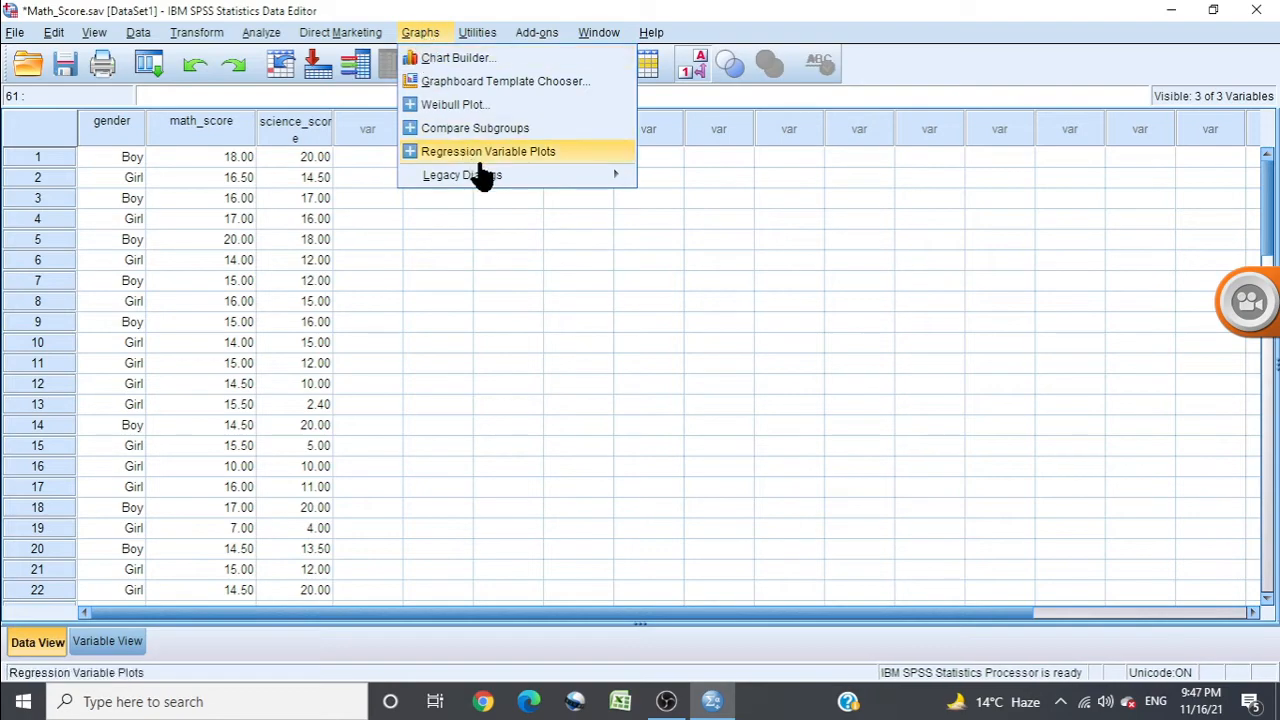
mouse_move(512, 188)
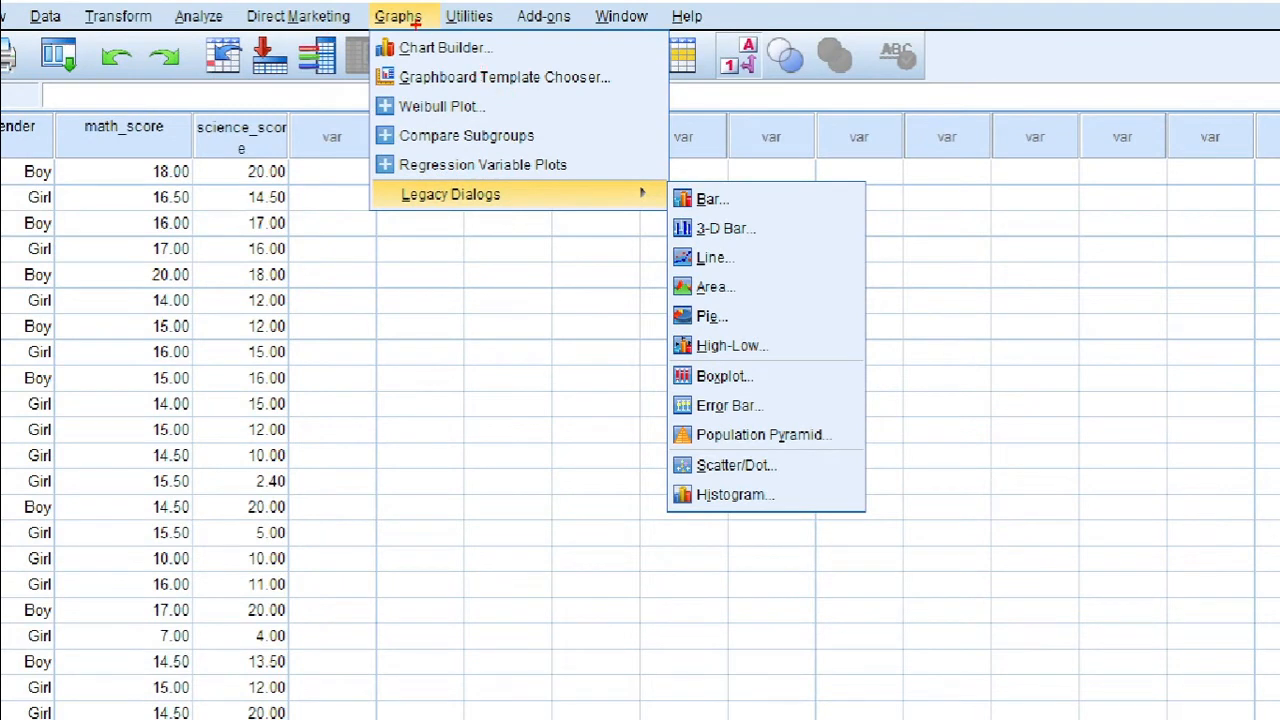
drag(375, 28, 450, 27)
drag(515, 189, 598, 187)
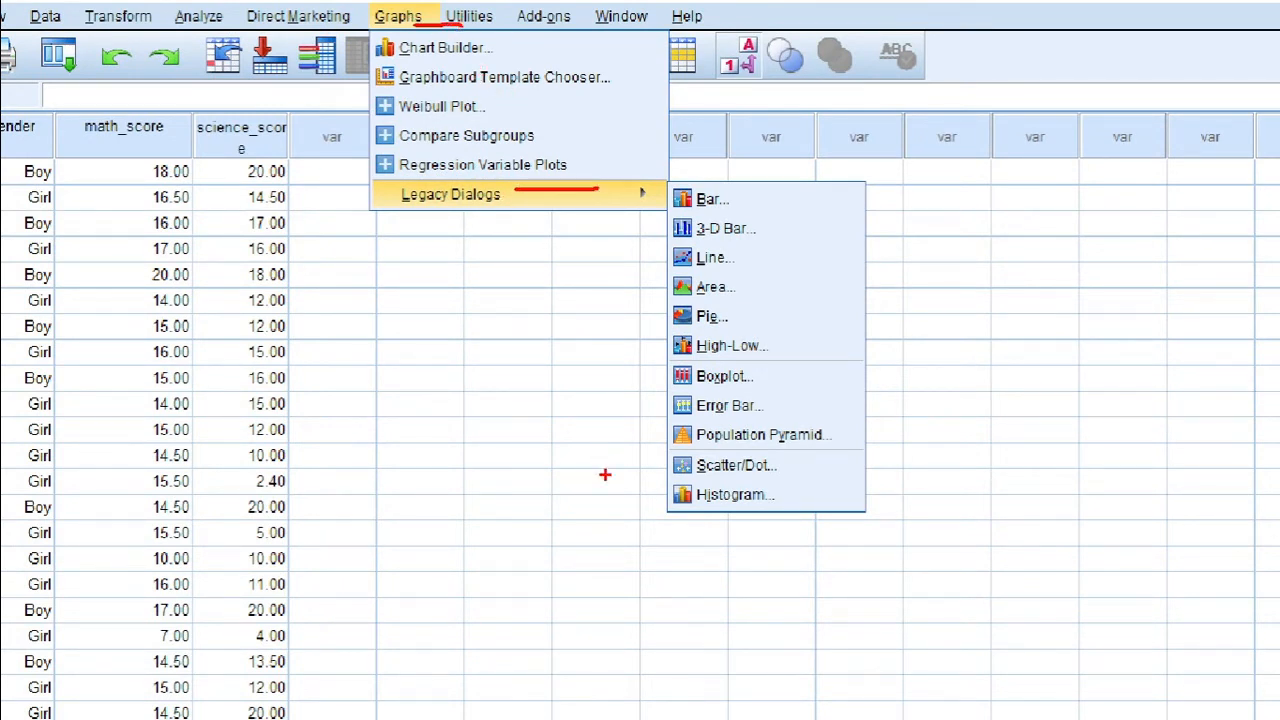
mouse_move(695, 480)
mouse_down()
mouse_move(797, 473)
mouse_move(662, 464)
mouse_move(760, 480)
mouse_move(950, 423)
mouse_up()
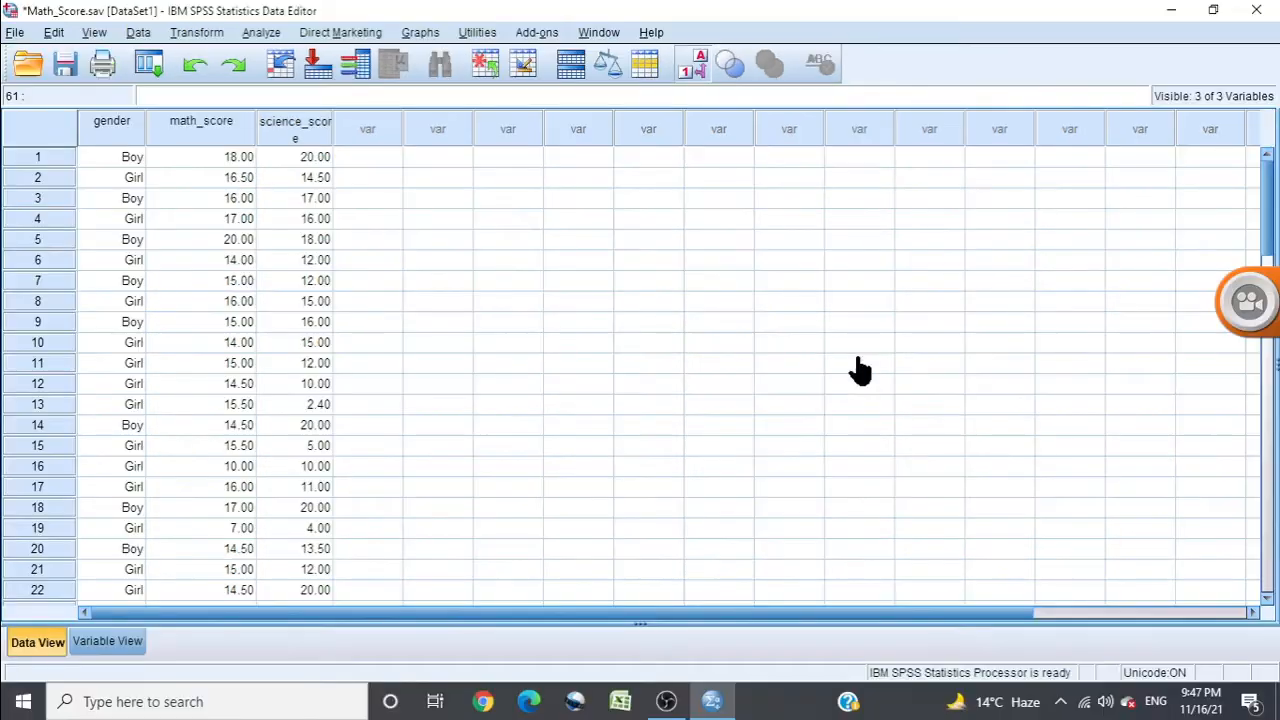
Step: Open the legacy Scatter/Dot chart chooser
click(405, 18)
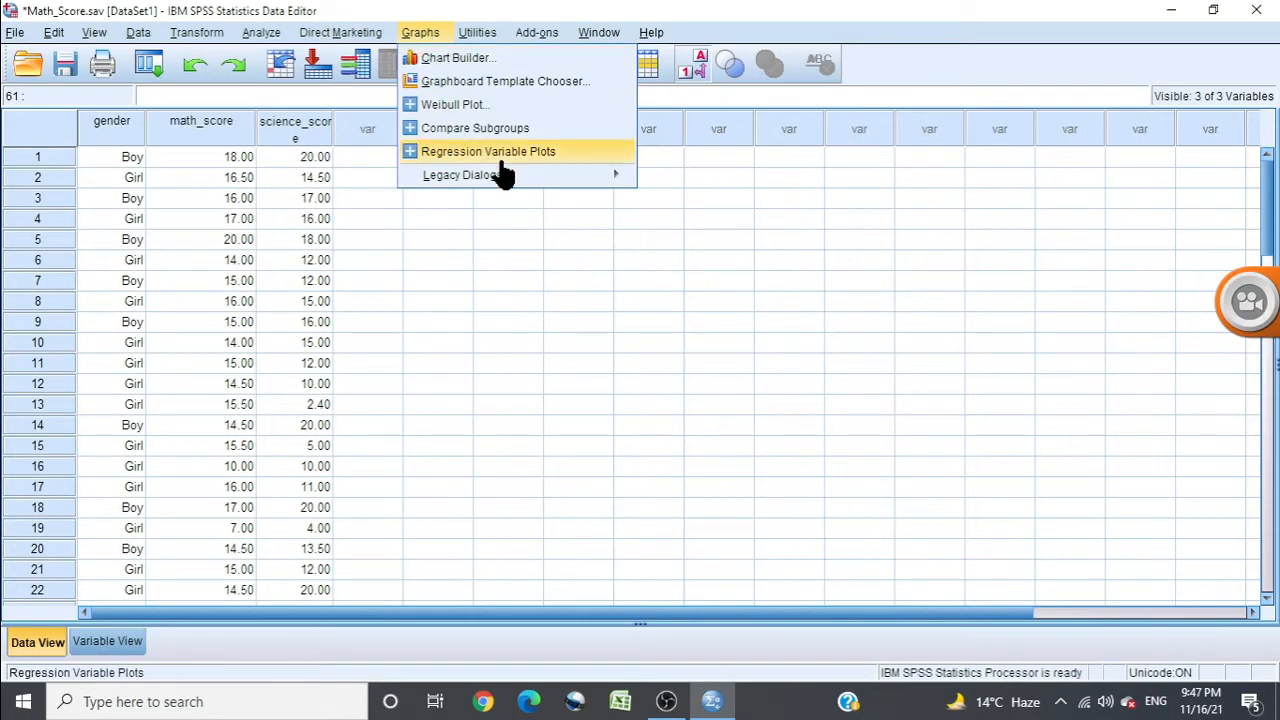
mouse_move(529, 180)
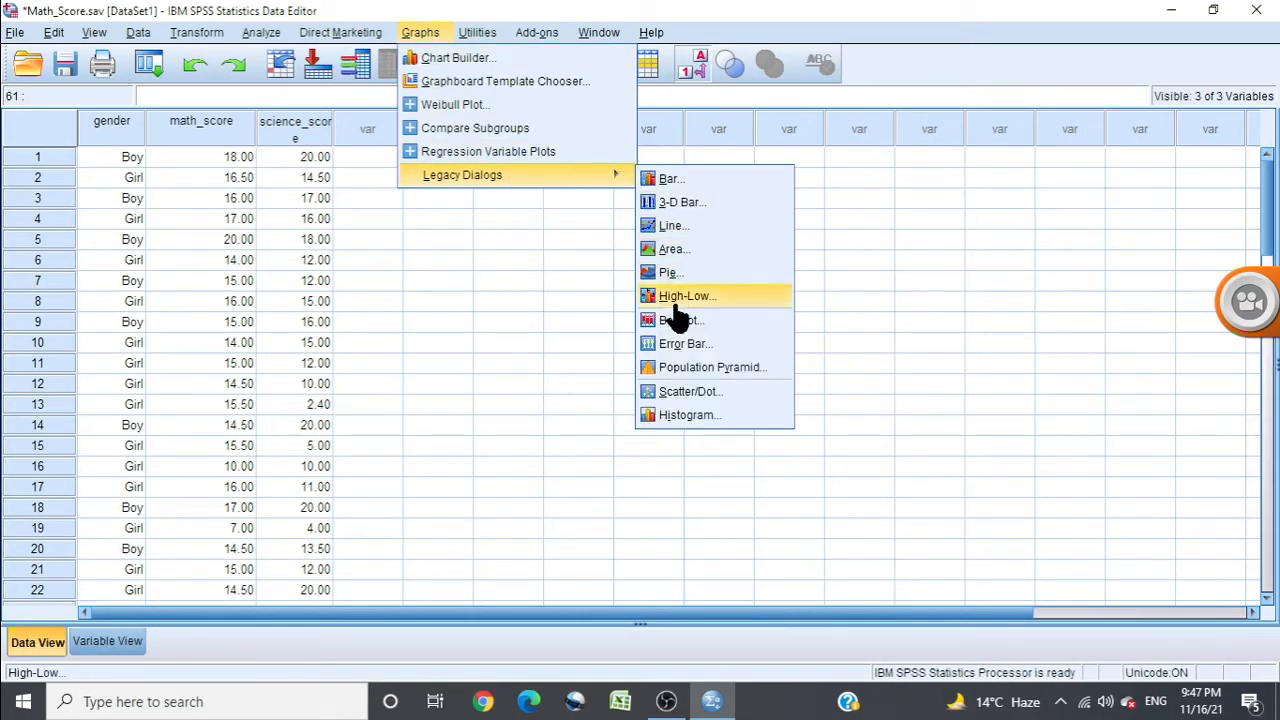
click(684, 393)
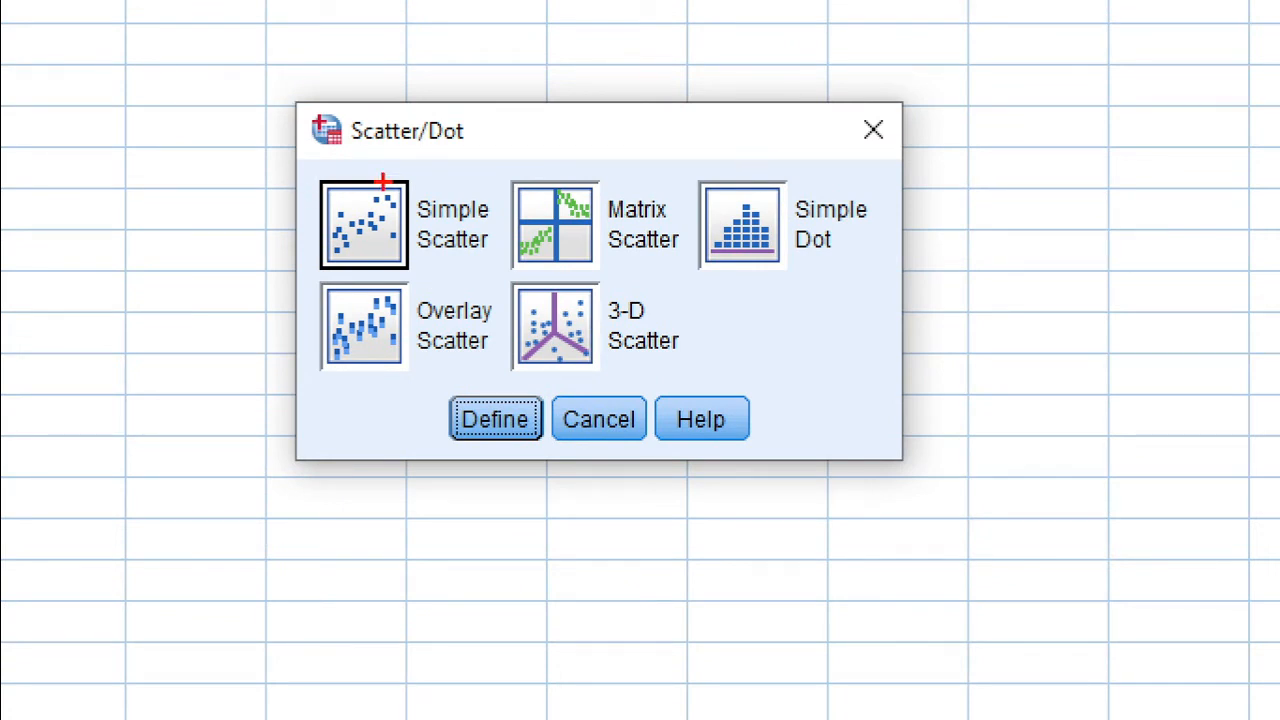
drag(379, 177, 460, 148)
drag(619, 165, 698, 158)
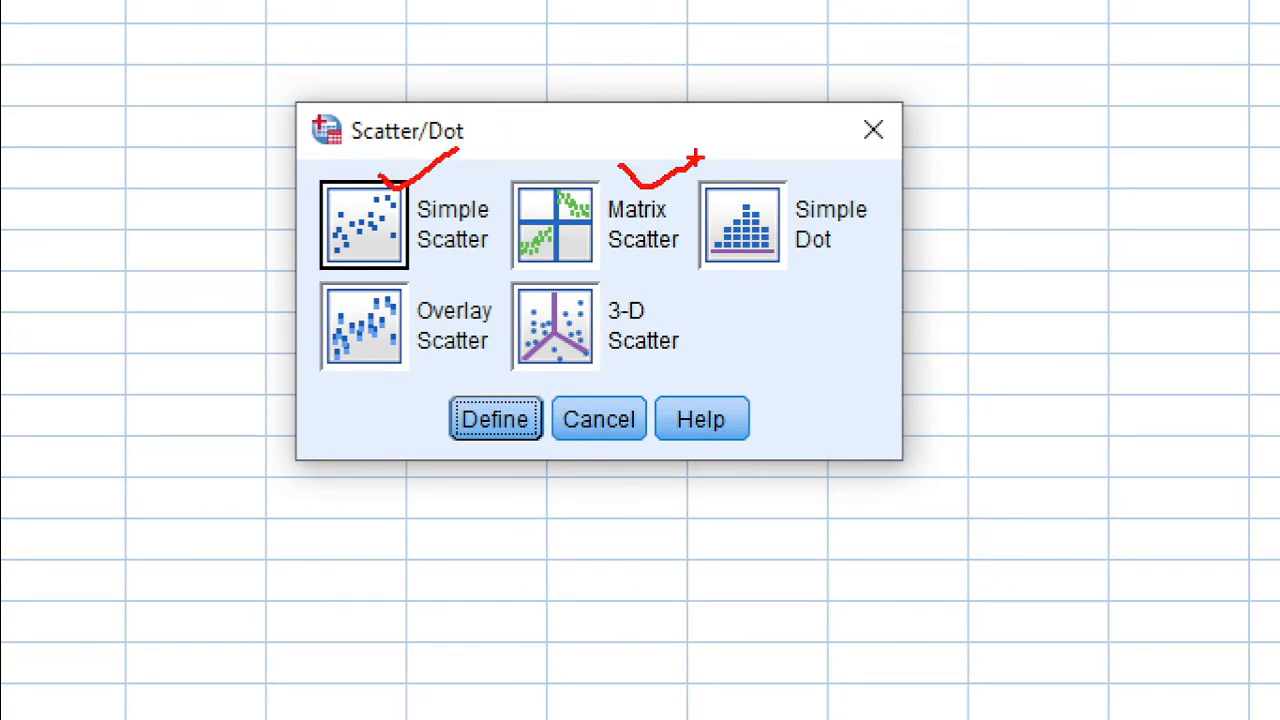
drag(806, 185, 882, 170)
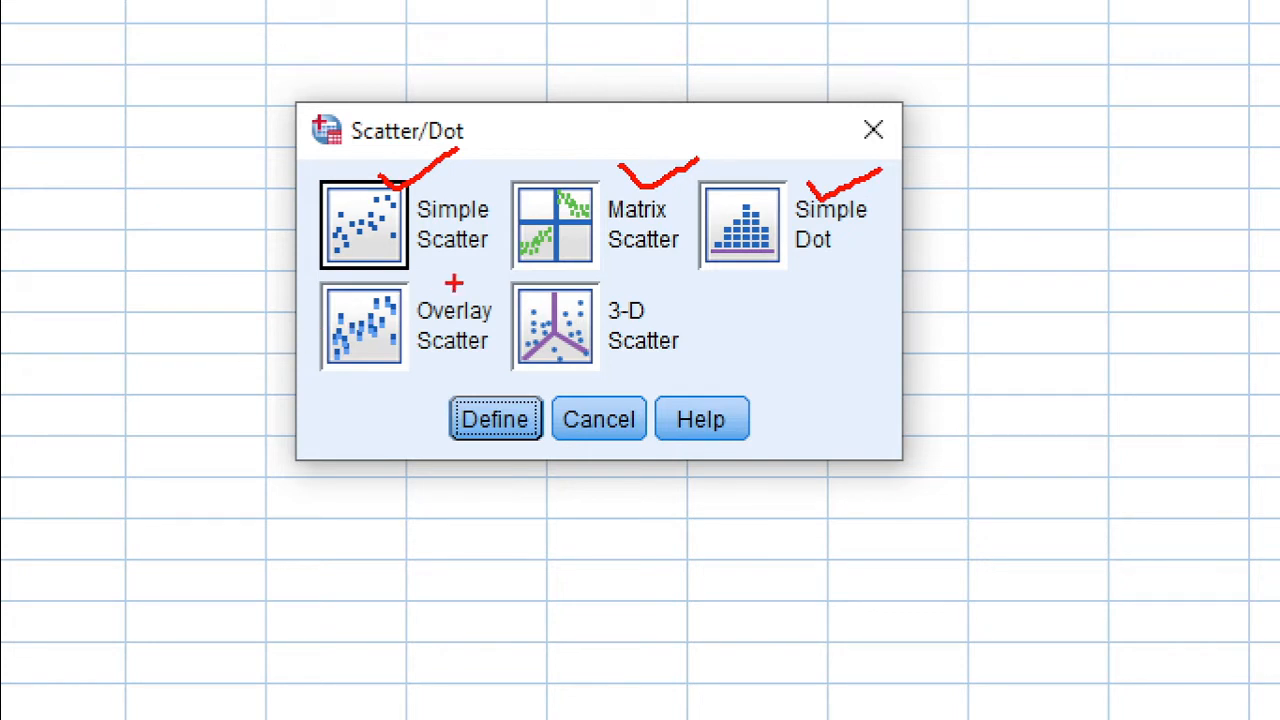
drag(446, 284, 486, 284)
drag(662, 316, 746, 311)
mouse_move(458, 163)
mouse_down()
mouse_move(287, 200)
mouse_move(452, 262)
mouse_move(414, 170)
mouse_up()
key(Escape)
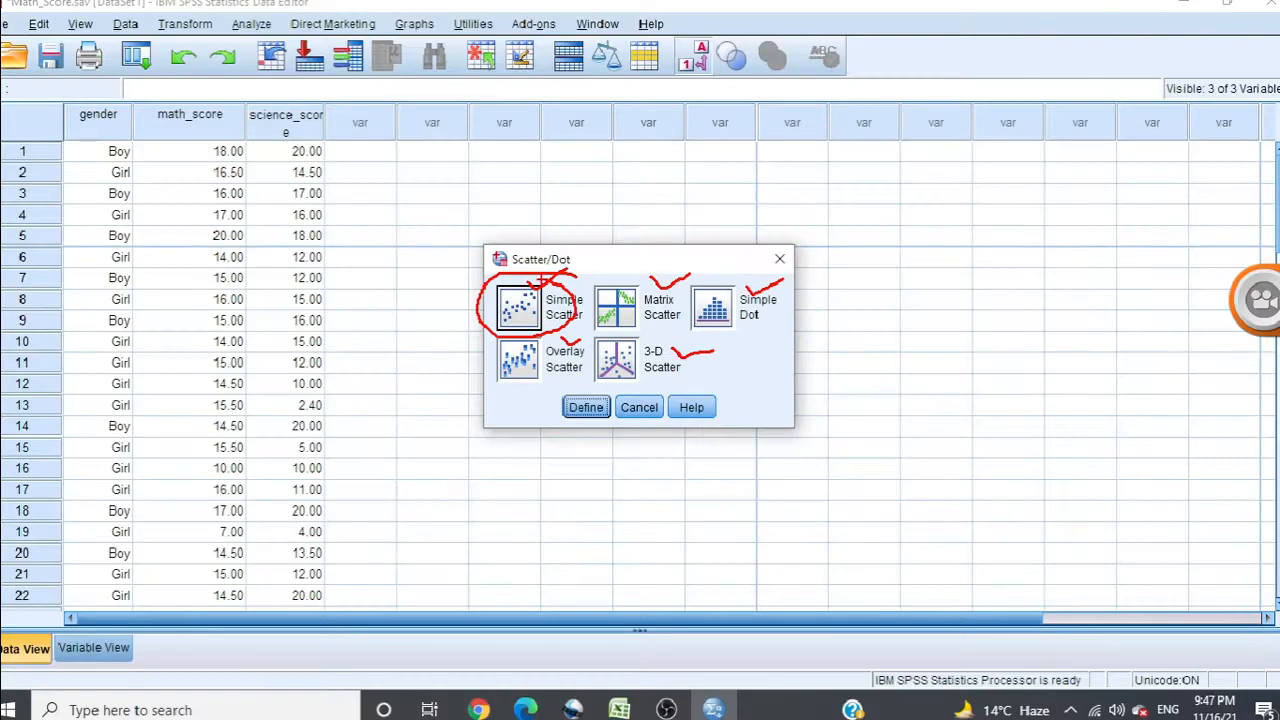
Step: Start defining a Simple Scatter chart and clear the math and science marks variables from its Y and X axes
click(524, 312)
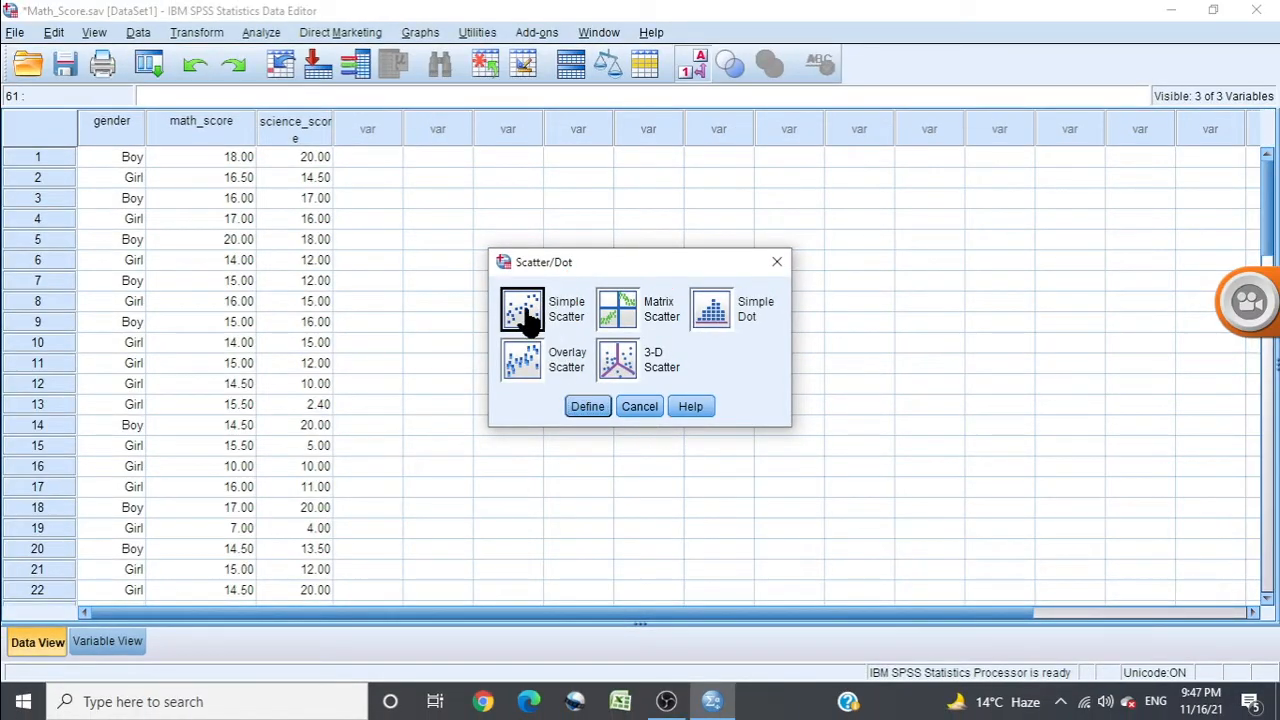
click(576, 408)
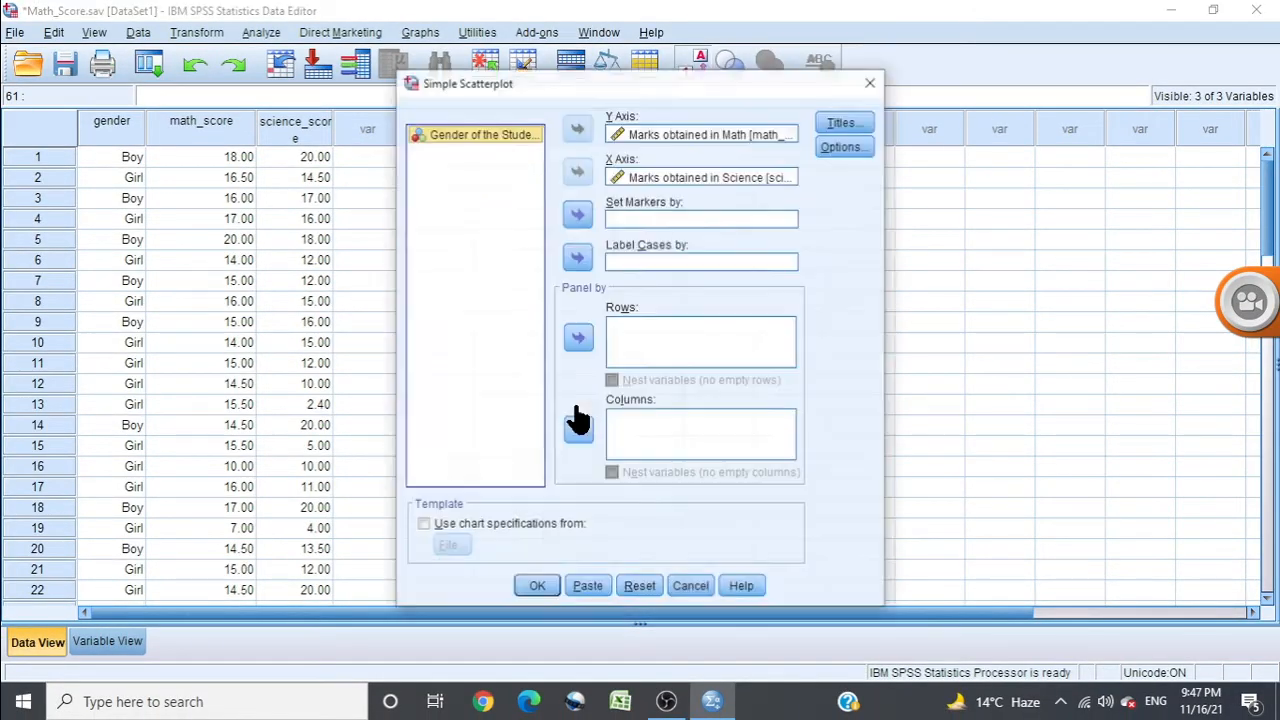
click(612, 133)
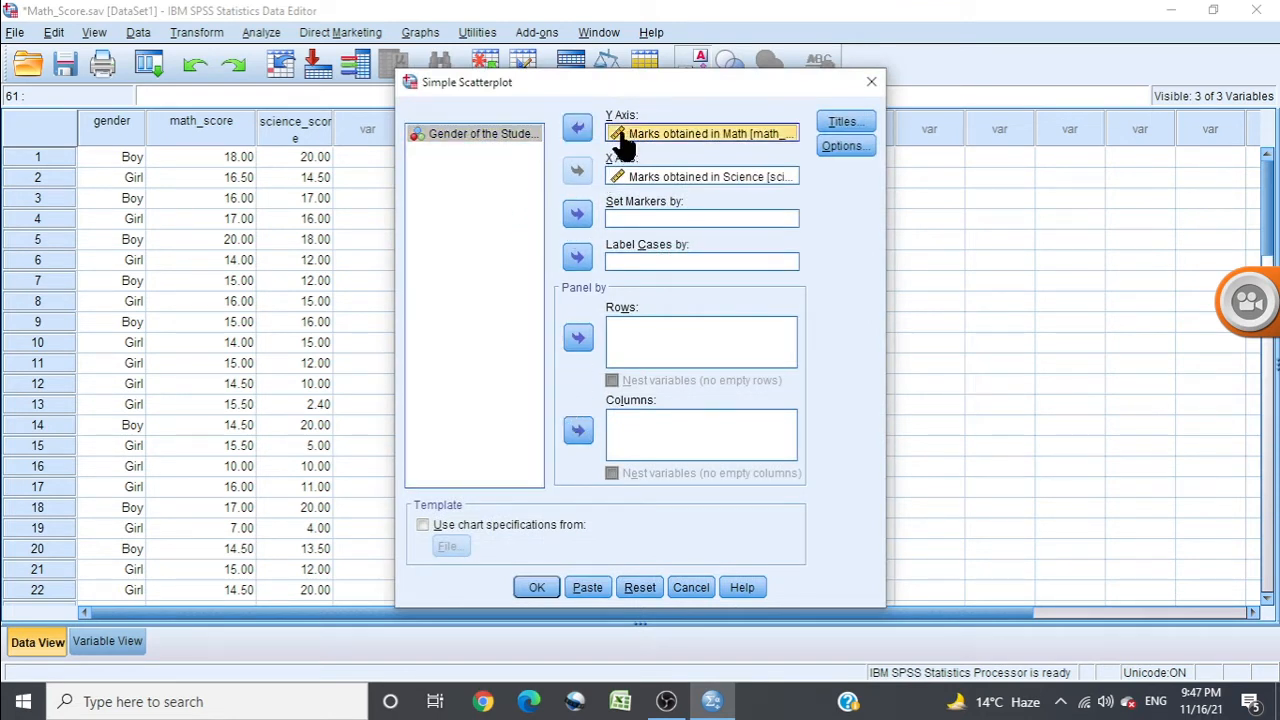
click(578, 130)
click(640, 177)
click(578, 172)
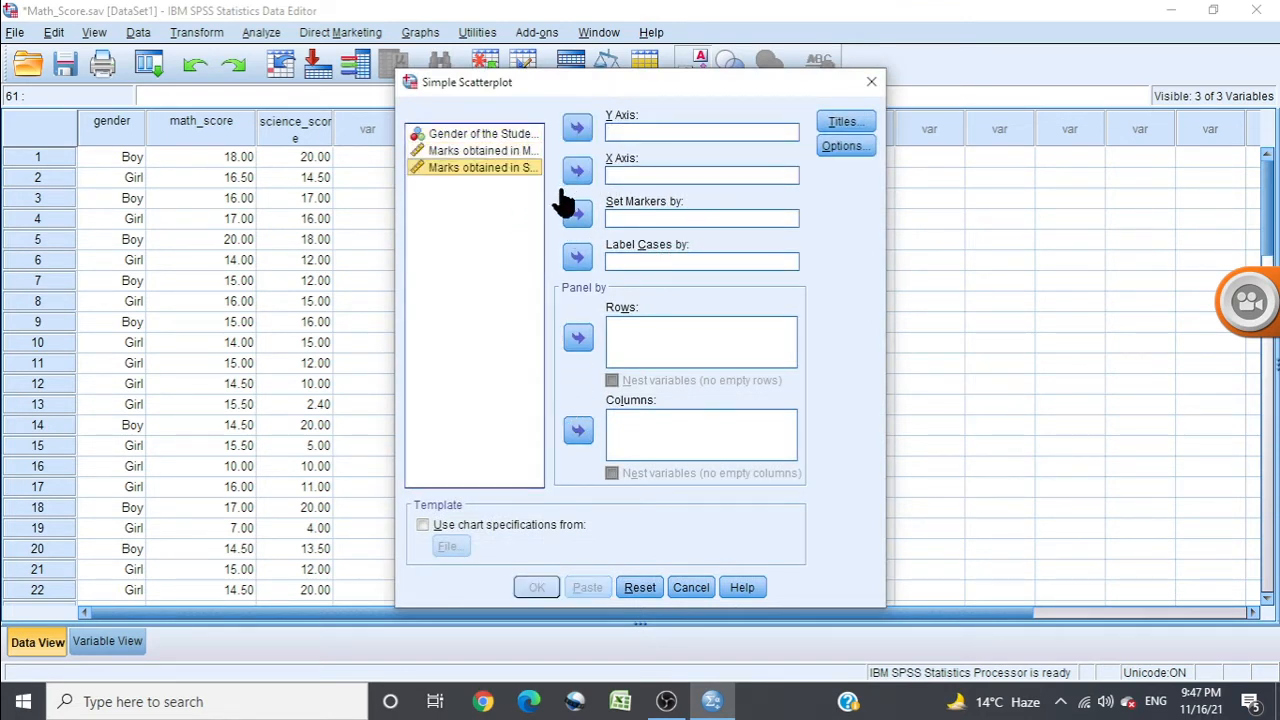
Step: Assign Marks obtained in Math to the Y axis and Marks obtained in Science to the X axis, and generate the scatterplot
click(482, 150)
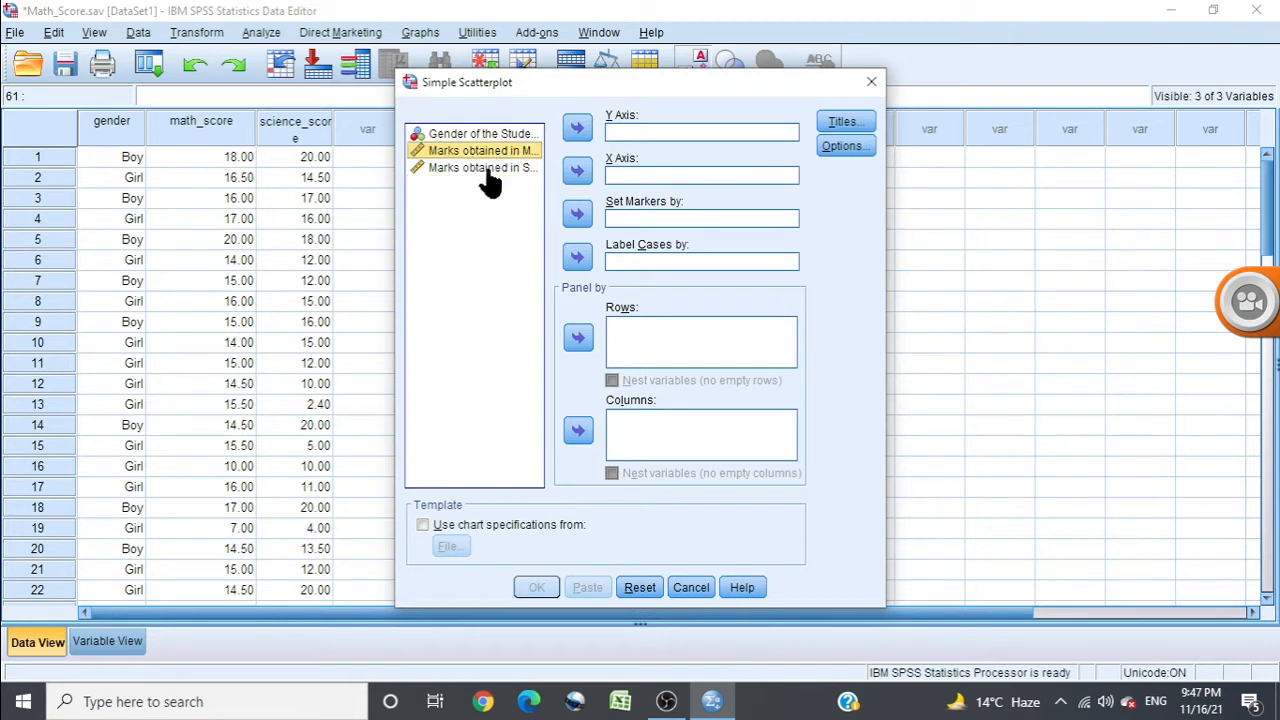
click(572, 130)
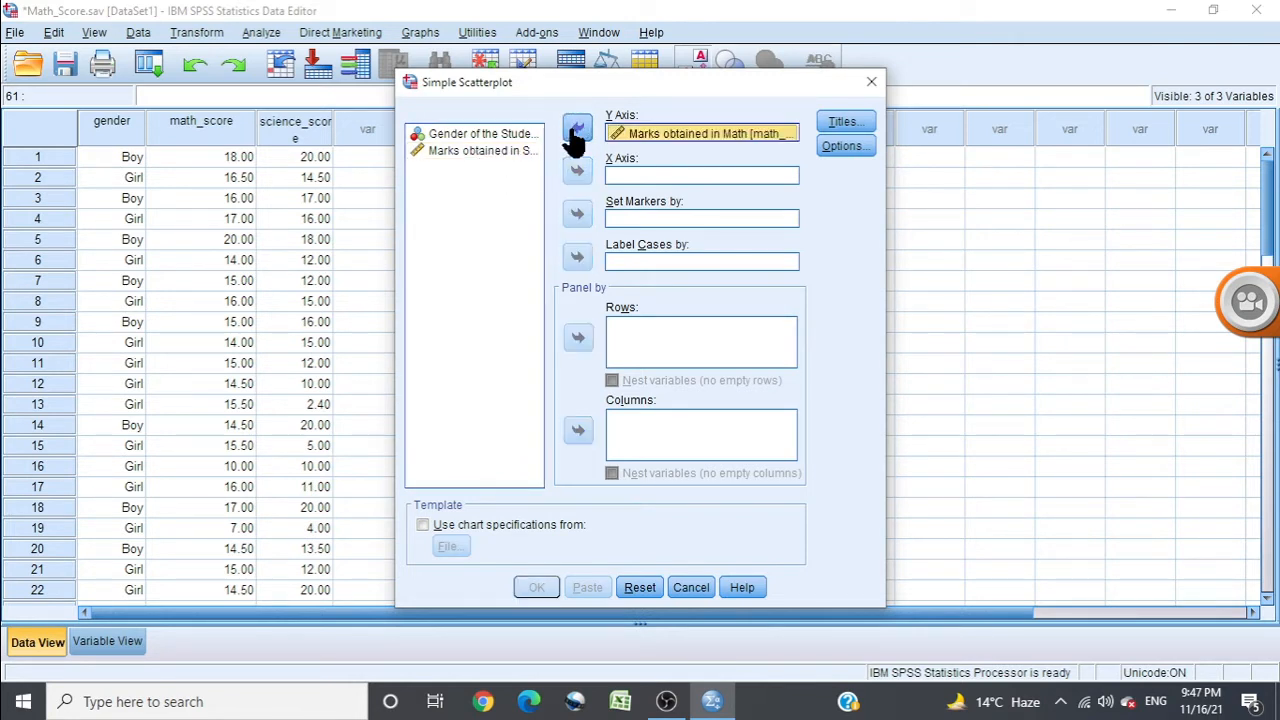
click(492, 152)
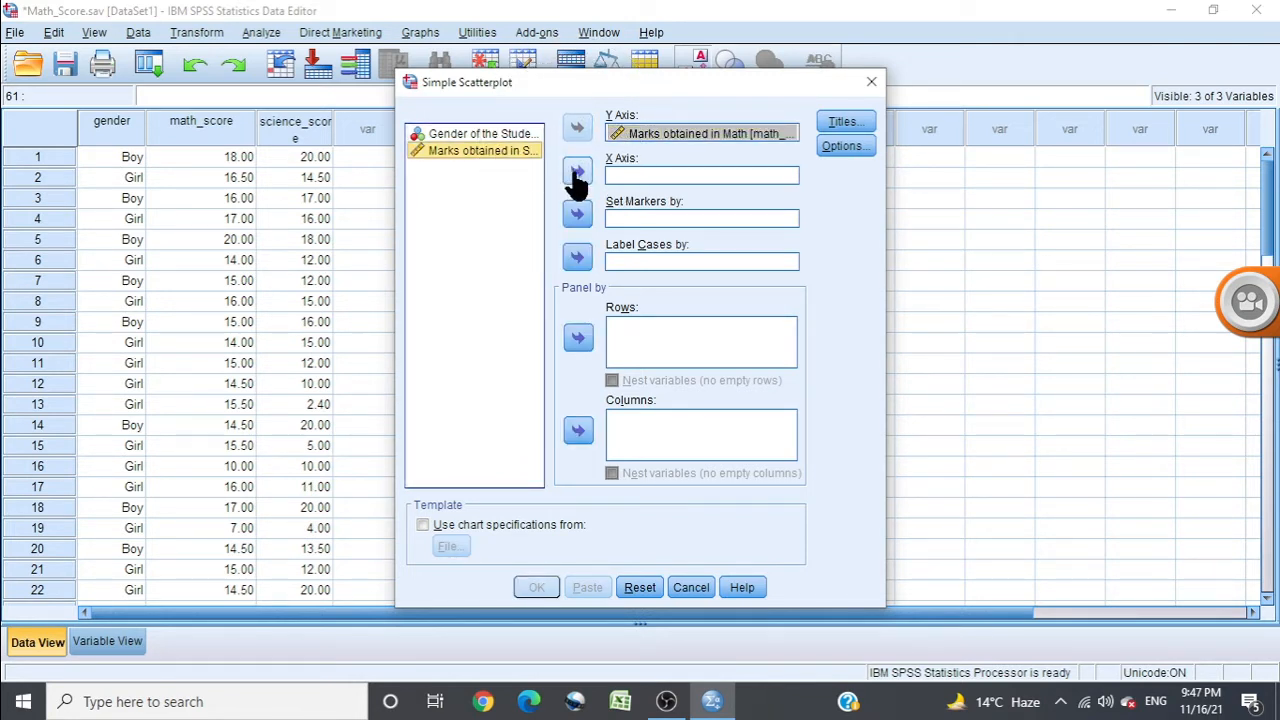
click(577, 170)
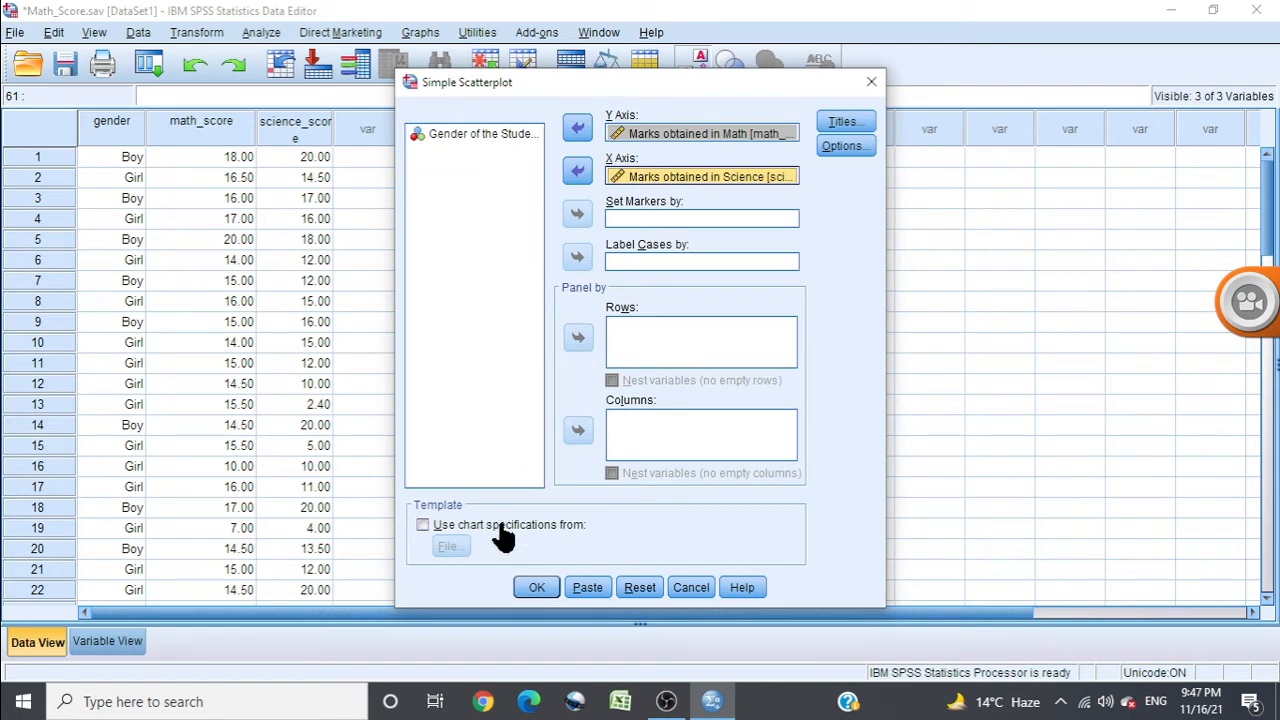
click(532, 592)
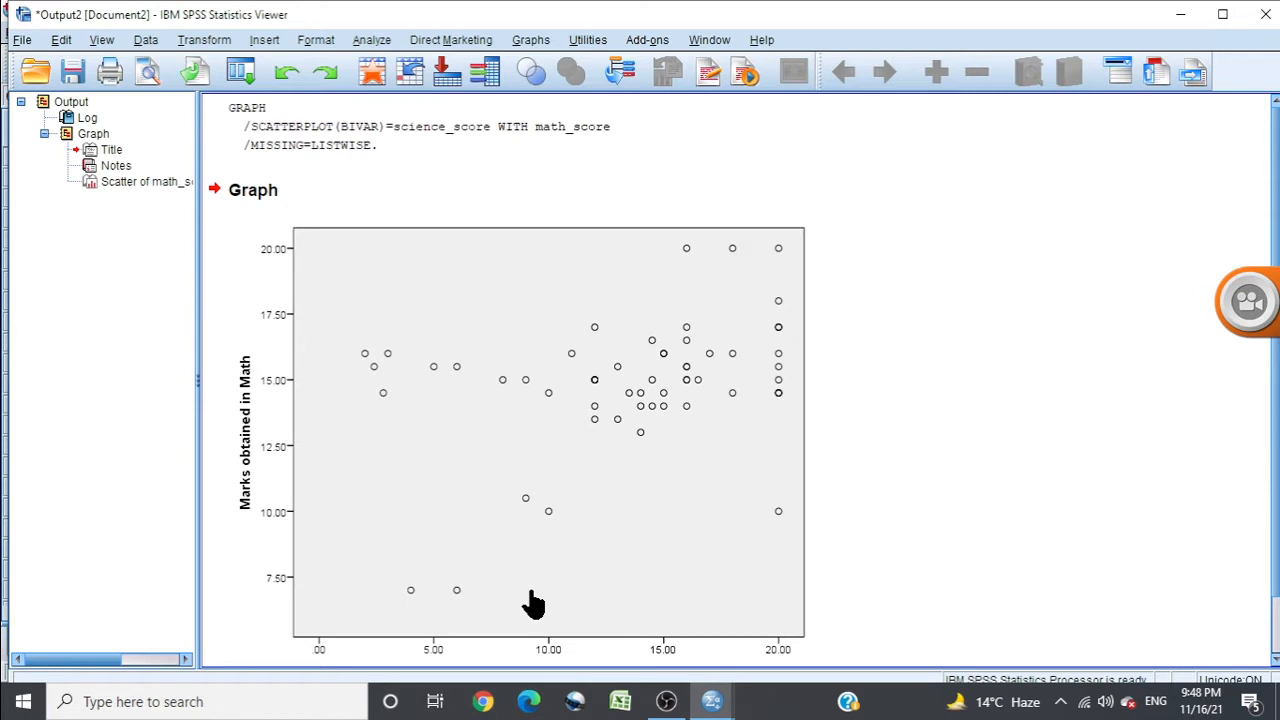
Step: Open the math versus science scatterplot in the Chart Editor
click(607, 372)
double_click(607, 372)
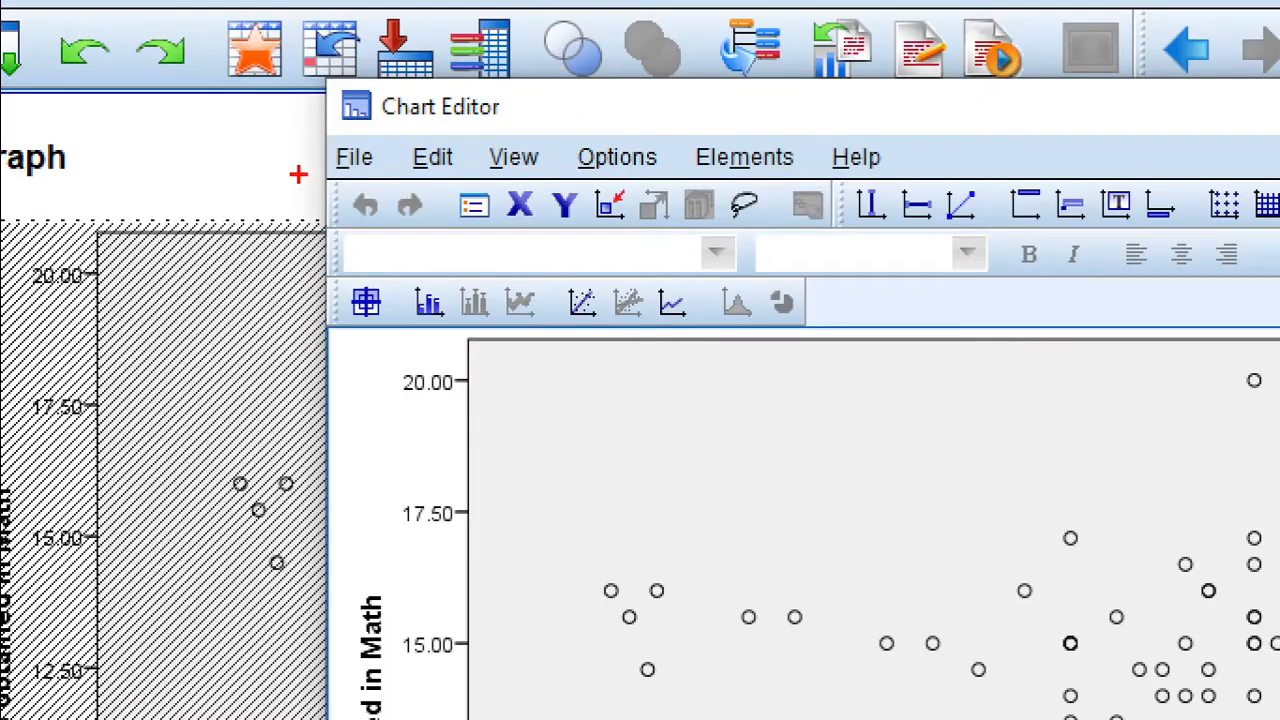
drag(398, 148, 456, 148)
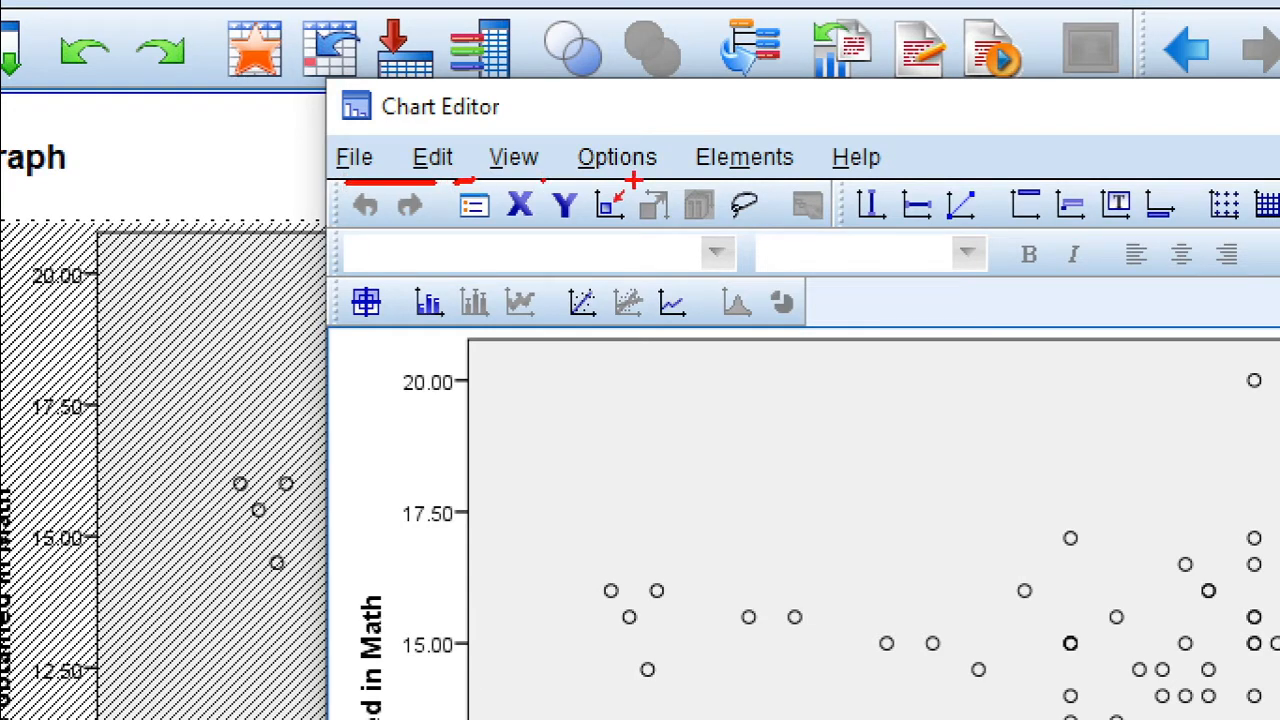
mouse_move(798, 116)
mouse_down()
mouse_move(640, 180)
mouse_move(833, 145)
mouse_move(787, 108)
mouse_up()
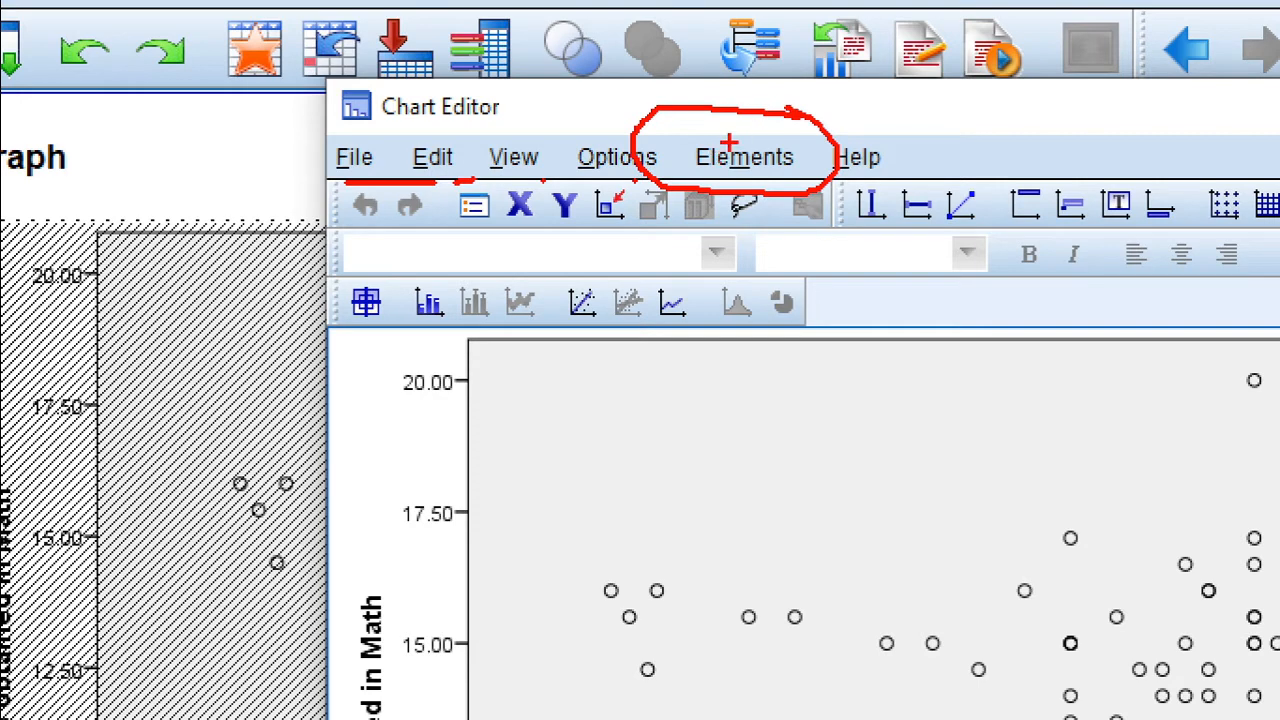
drag(729, 143, 838, 92)
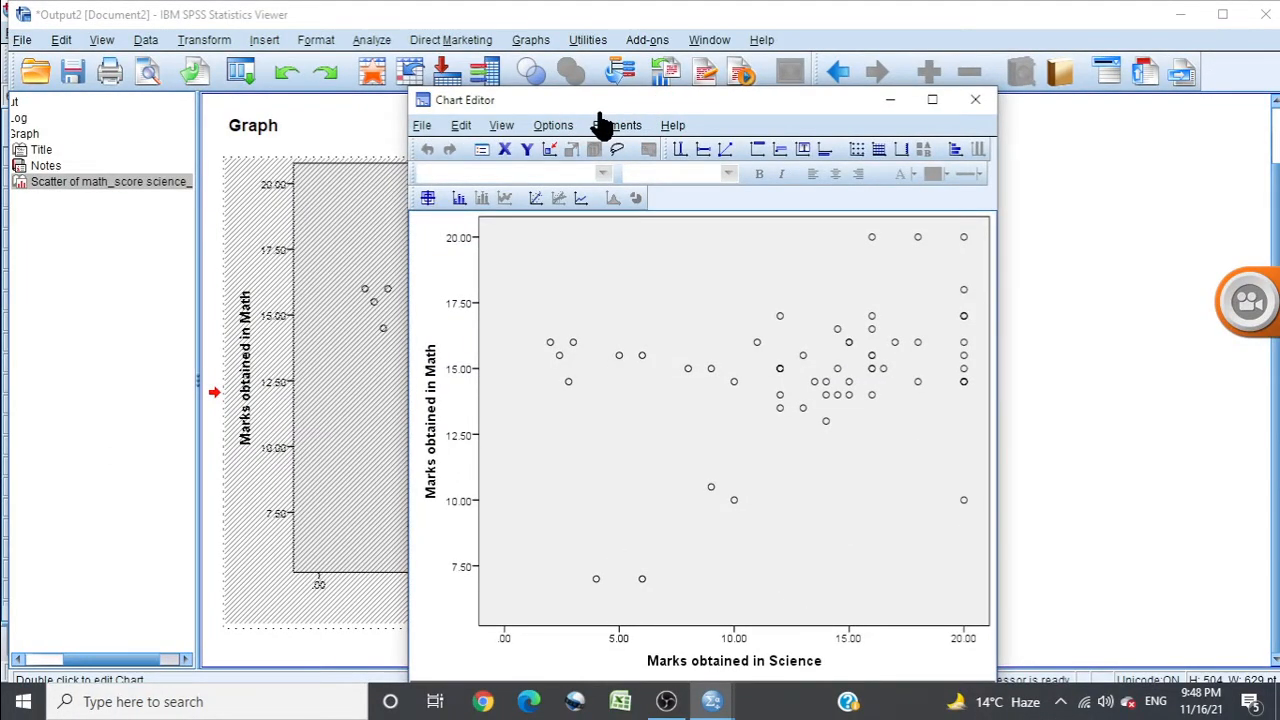
Step: Add a fit line at total with the Linear fit method to the scatterplot and close the Chart Editor
click(610, 128)
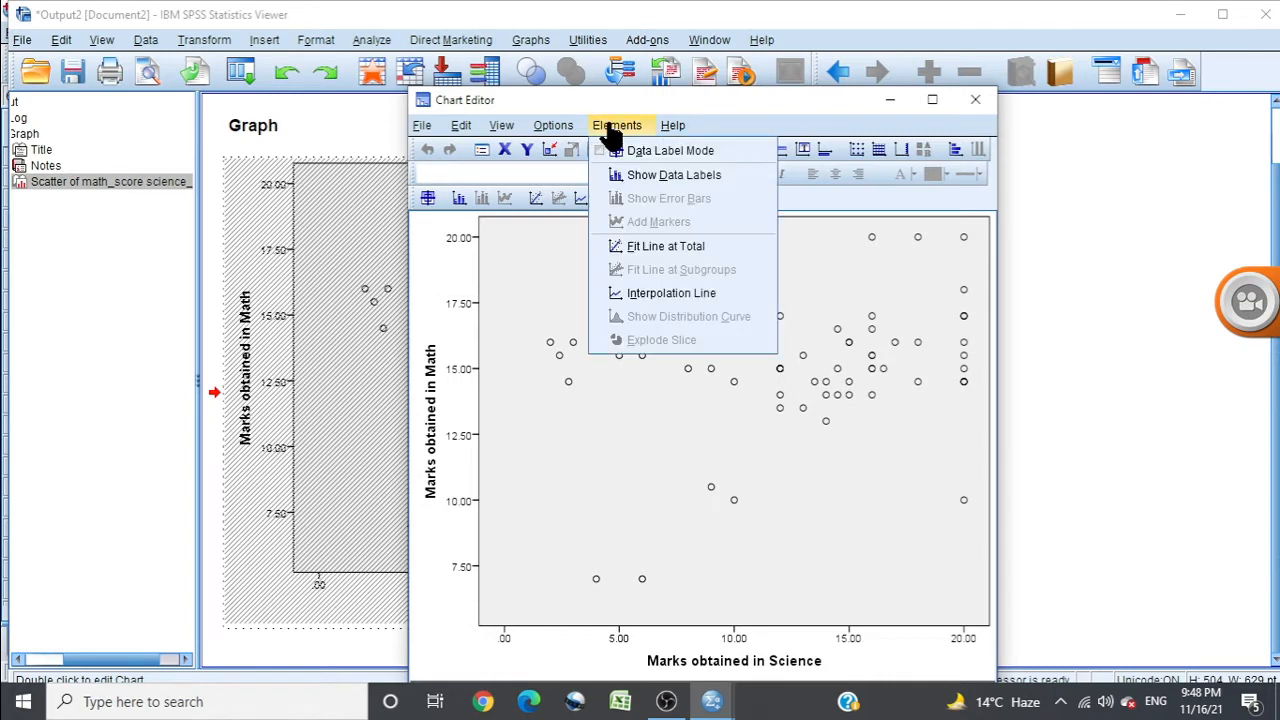
click(651, 250)
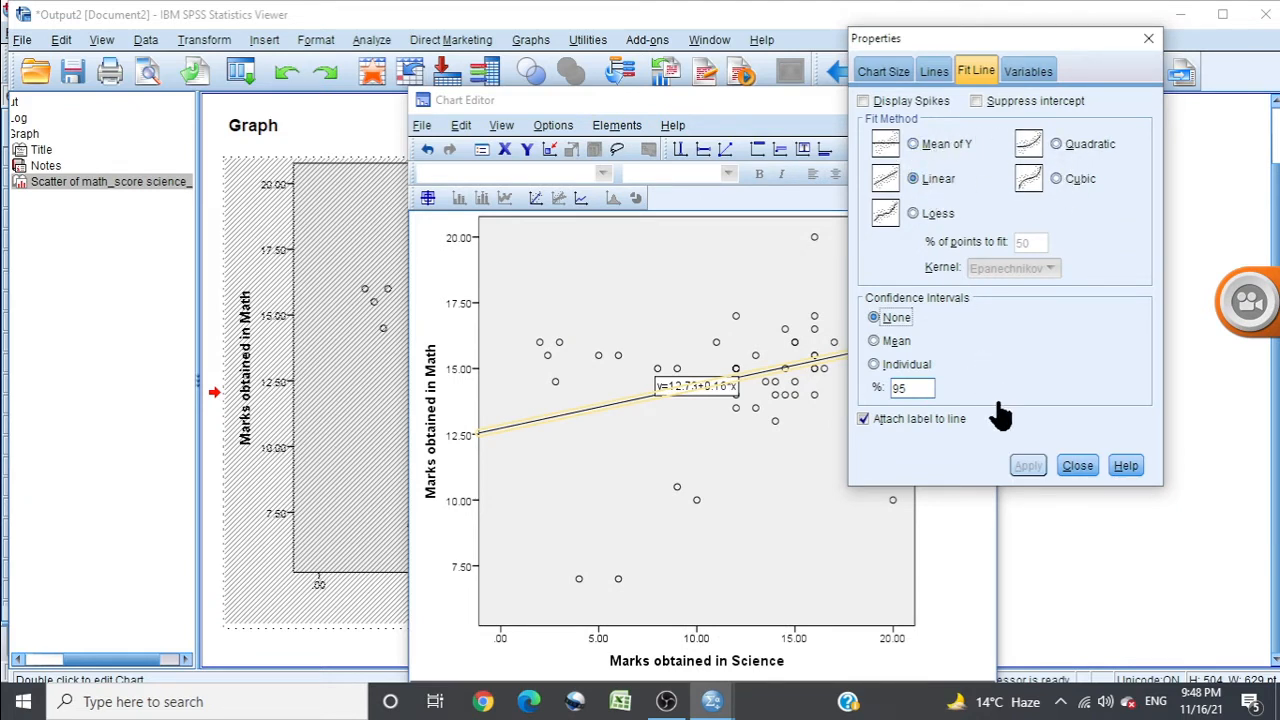
click(913, 144)
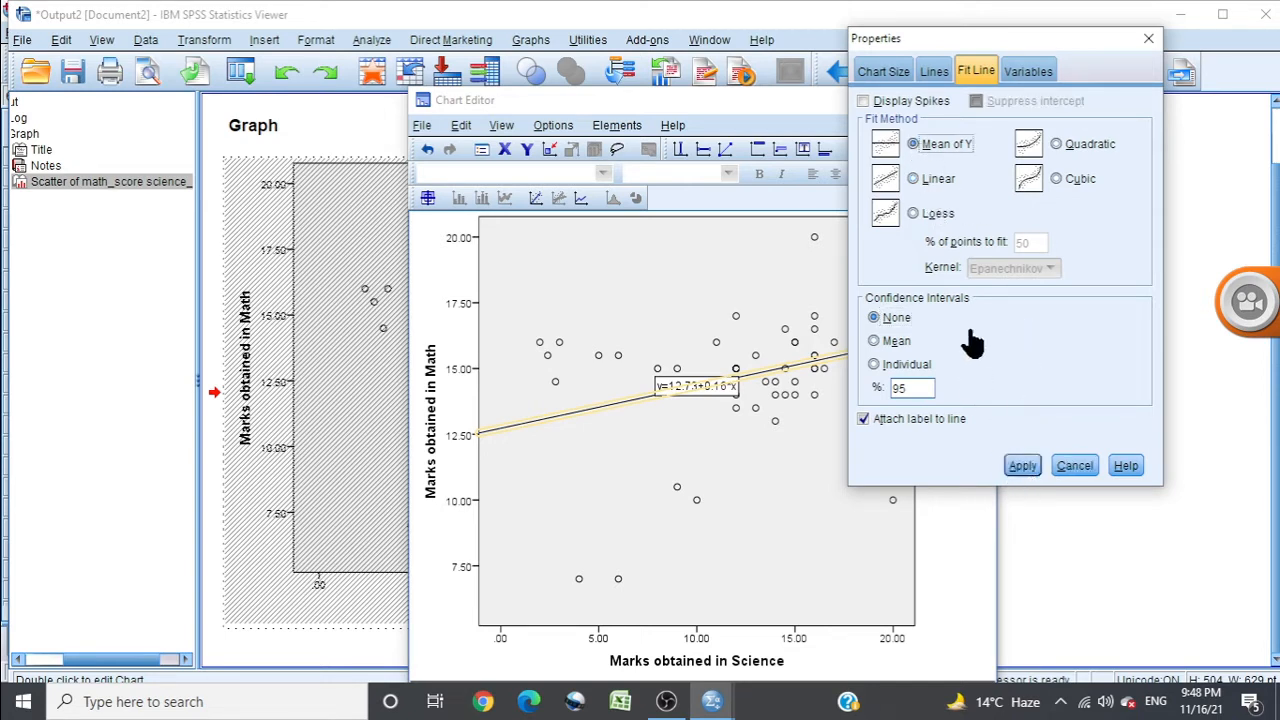
click(914, 180)
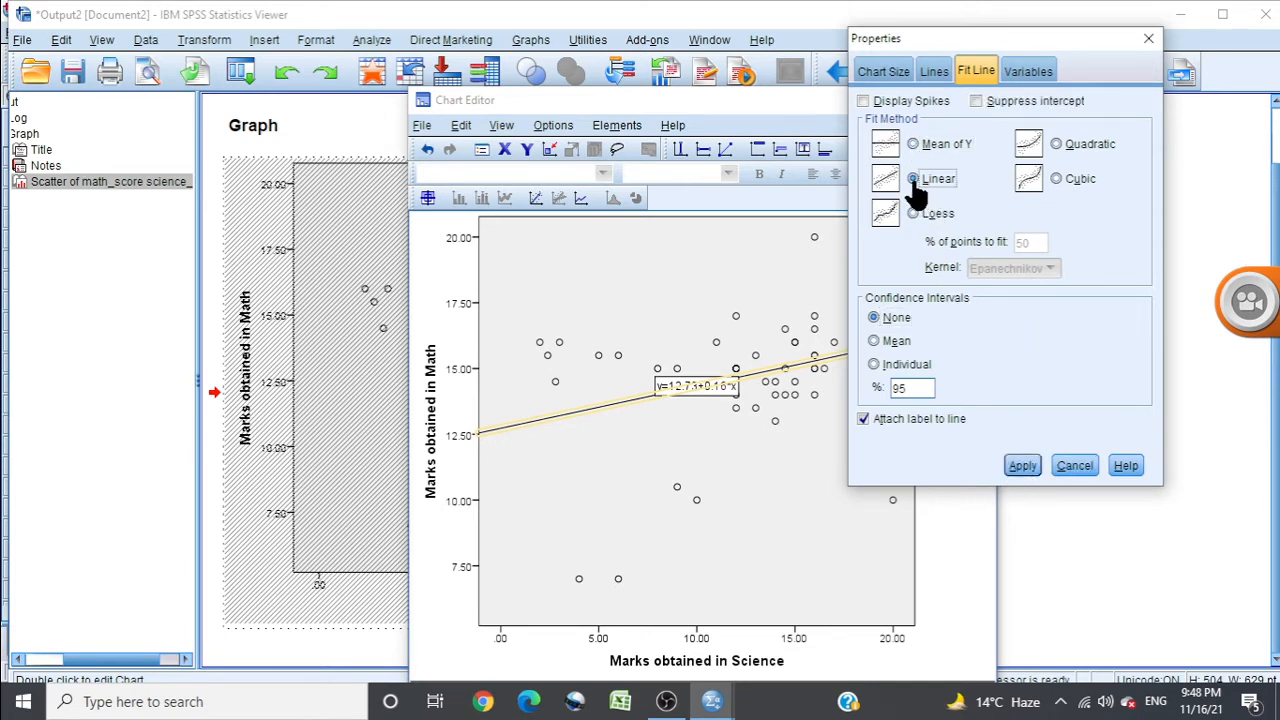
click(1022, 467)
click(1075, 468)
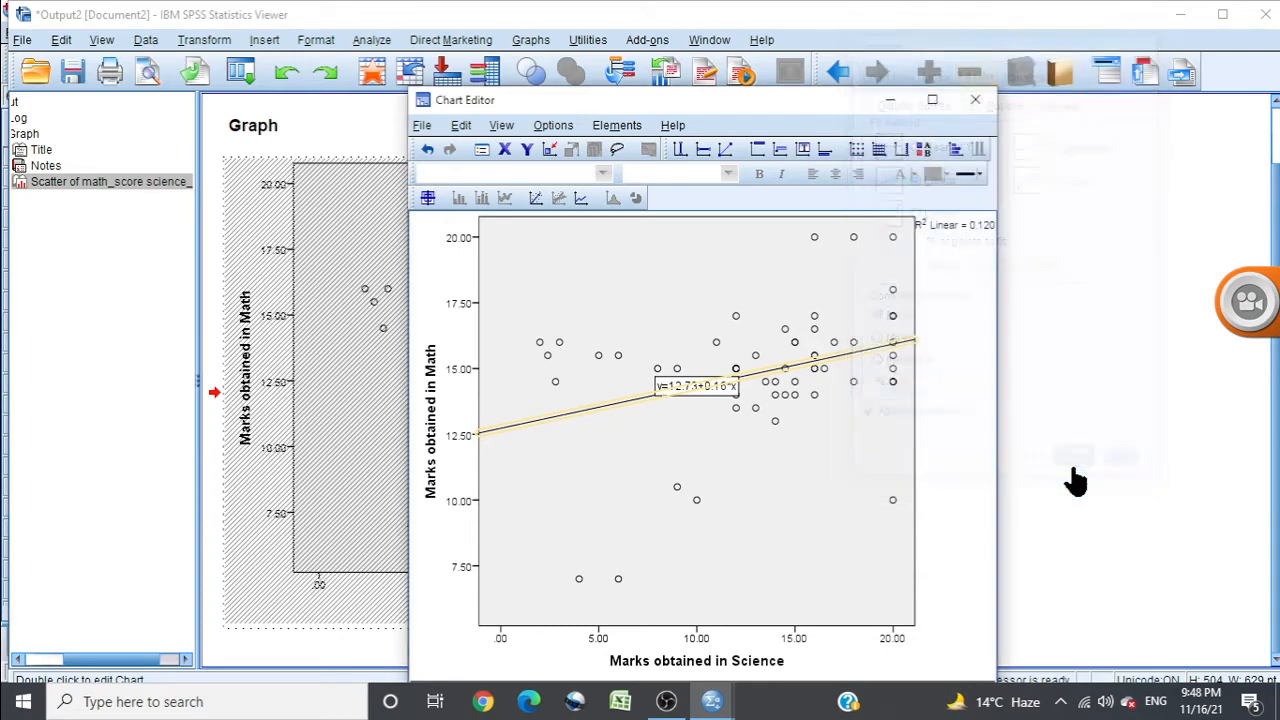
click(976, 102)
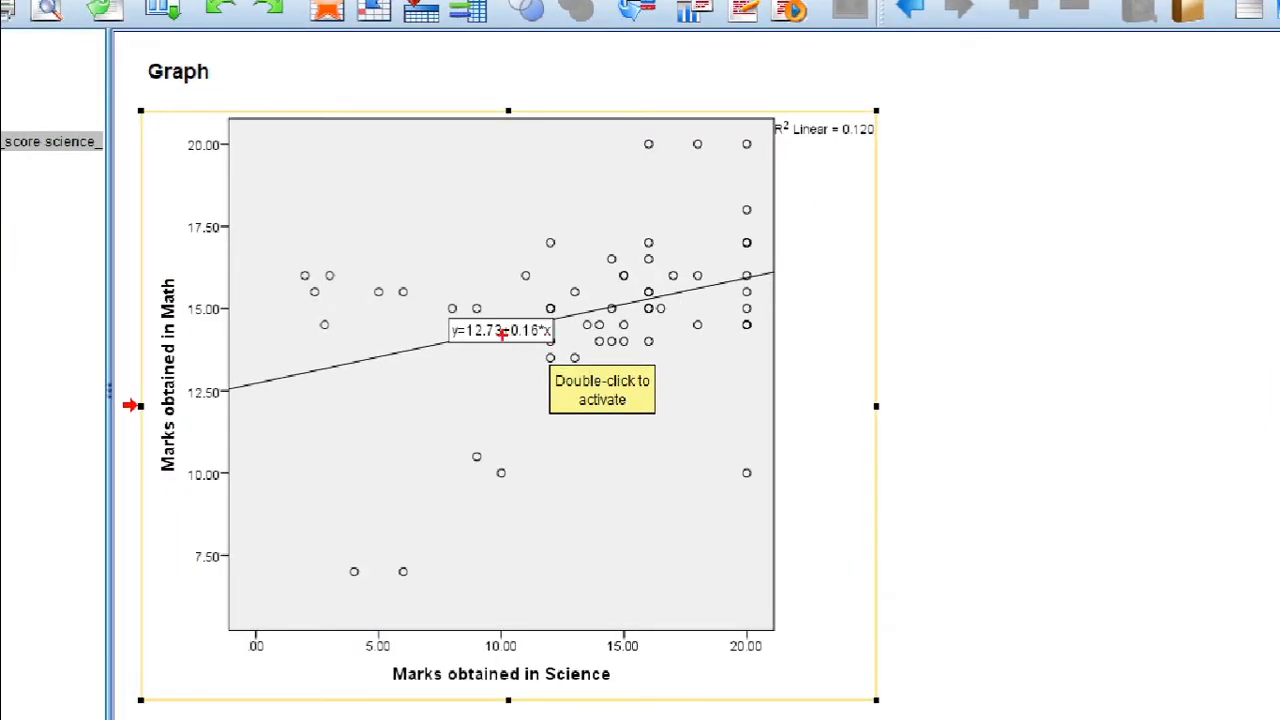
drag(418, 171, 442, 255)
mouse_move(462, 201)
mouse_down()
mouse_move(448, 226)
mouse_move(518, 197)
mouse_up()
mouse_move(490, 211)
mouse_down()
mouse_move(678, 205)
mouse_move(669, 225)
mouse_move(702, 196)
mouse_move(724, 214)
mouse_up()
mouse_move(374, 148)
mouse_down()
mouse_move(560, 272)
mouse_move(748, 196)
mouse_move(398, 168)
mouse_up()
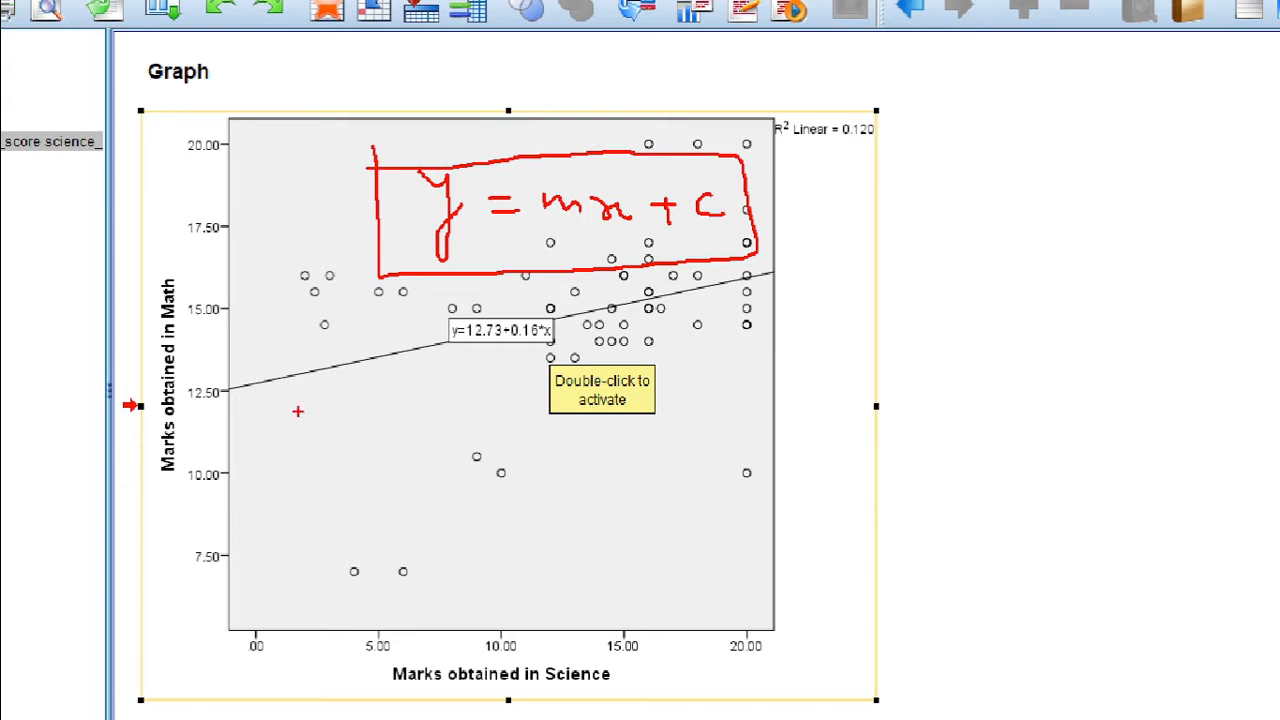
drag(240, 372, 285, 357)
mouse_move(558, 480)
mouse_down()
mouse_move(578, 466)
mouse_move(590, 478)
mouse_up()
drag(597, 458, 597, 476)
mouse_move(588, 467)
mouse_down()
mouse_move(645, 472)
mouse_move(690, 444)
mouse_up()
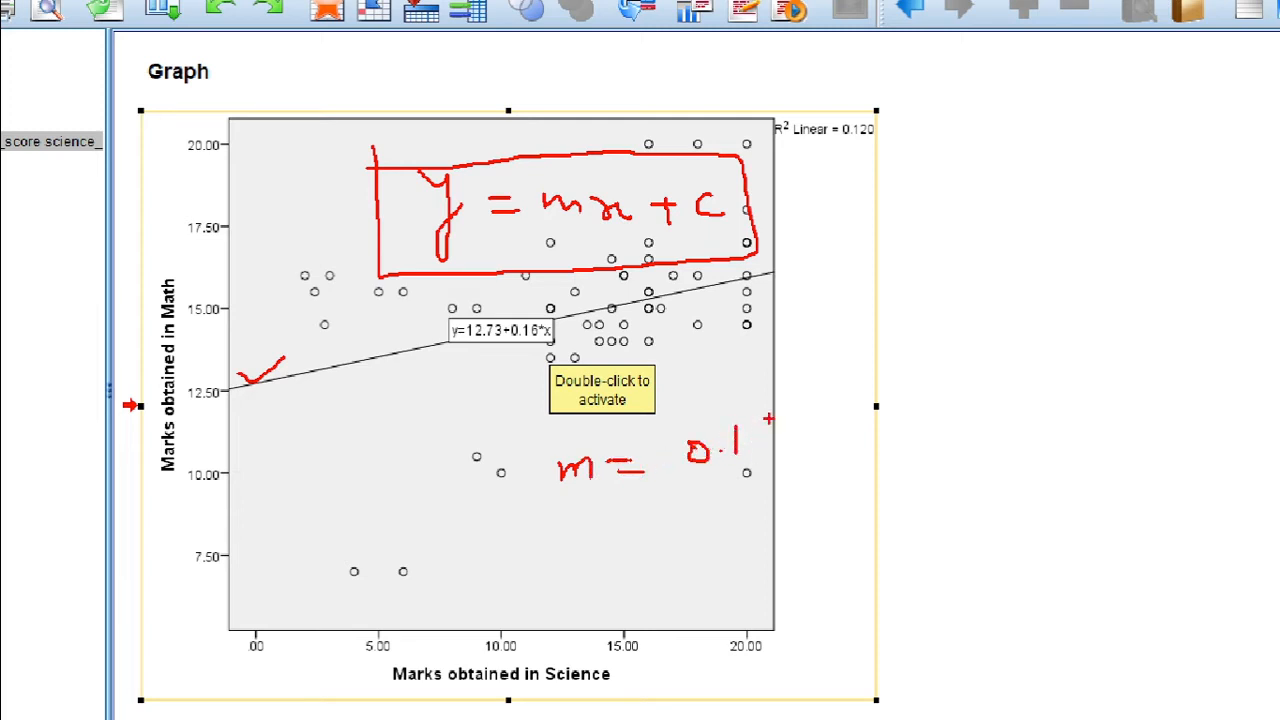
drag(768, 421, 780, 440)
mouse_move(605, 516)
mouse_down()
mouse_move(611, 540)
mouse_move(701, 536)
mouse_up()
drag(708, 512, 744, 534)
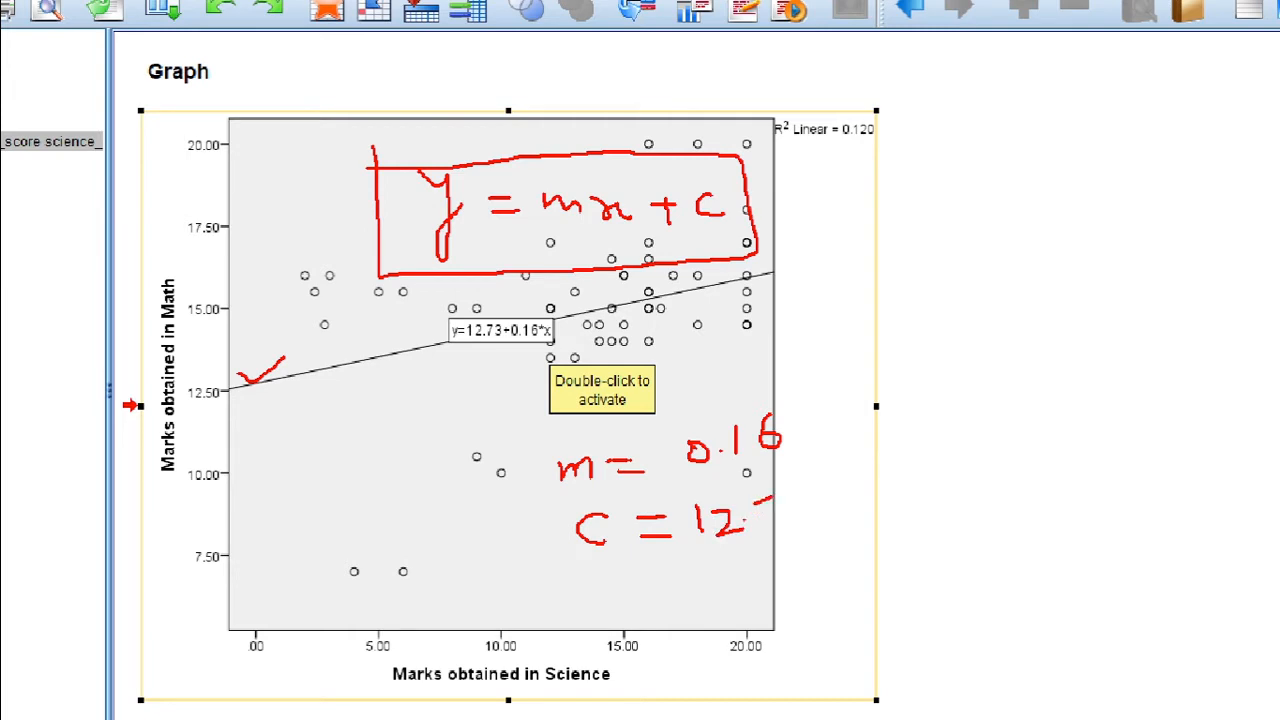
Step: Examine the fit line's slope, intercept and R² value on the scatterplot, and how the points spread around the line
drag(807, 503, 789, 513)
mouse_move(231, 388)
mouse_down()
mouse_move(233, 604)
mouse_move(248, 606)
mouse_up()
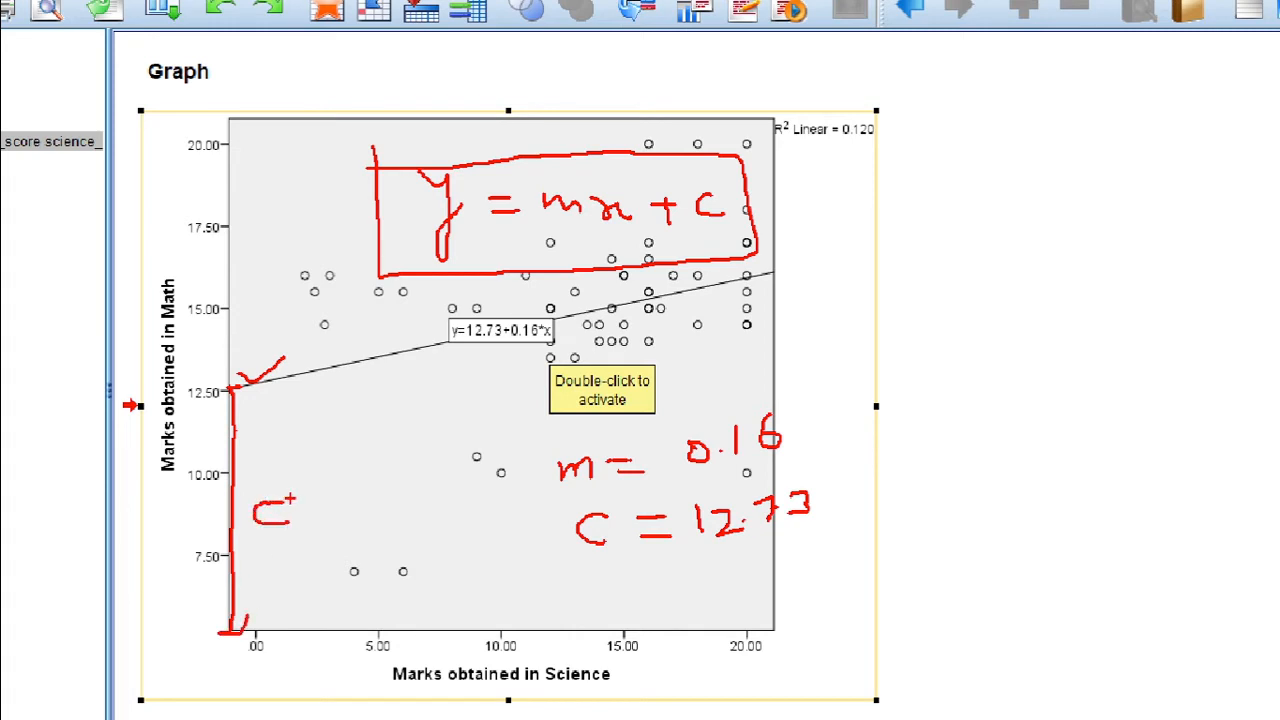
mouse_move(766, 110)
mouse_down()
mouse_move(805, 148)
mouse_move(858, 88)
mouse_move(752, 93)
mouse_up()
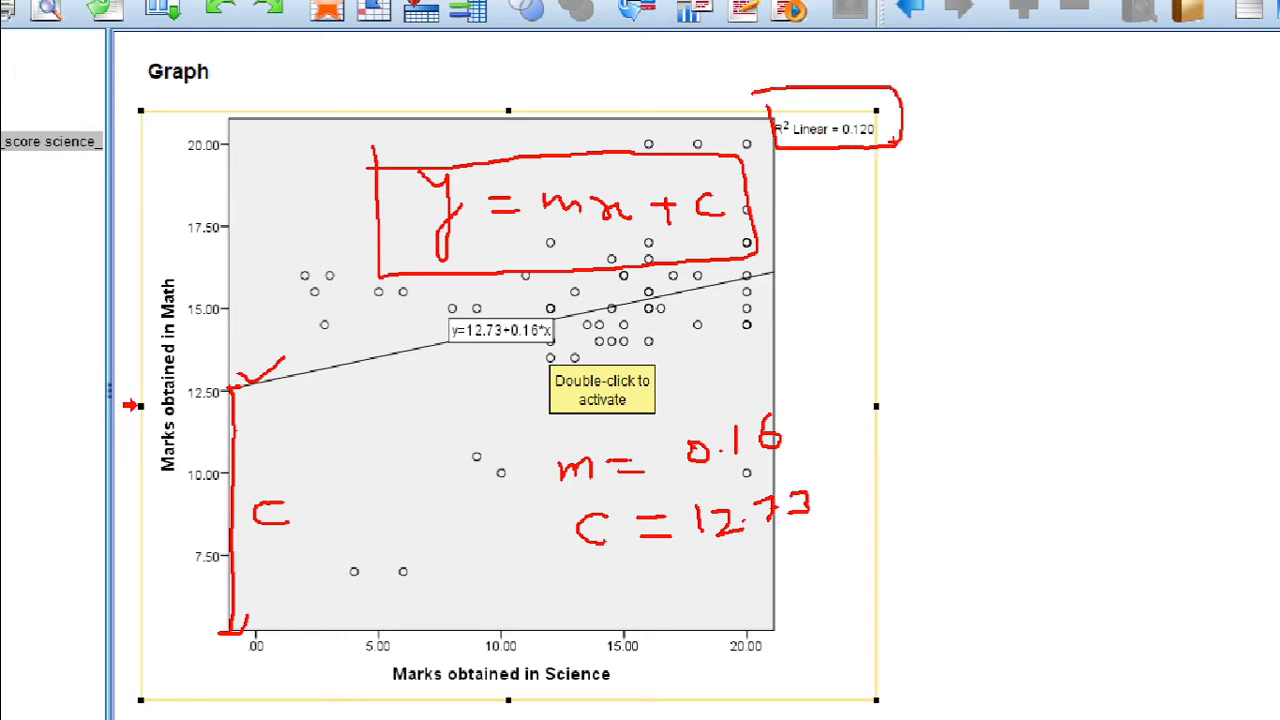
key(Escape)
key(ctrl+1)
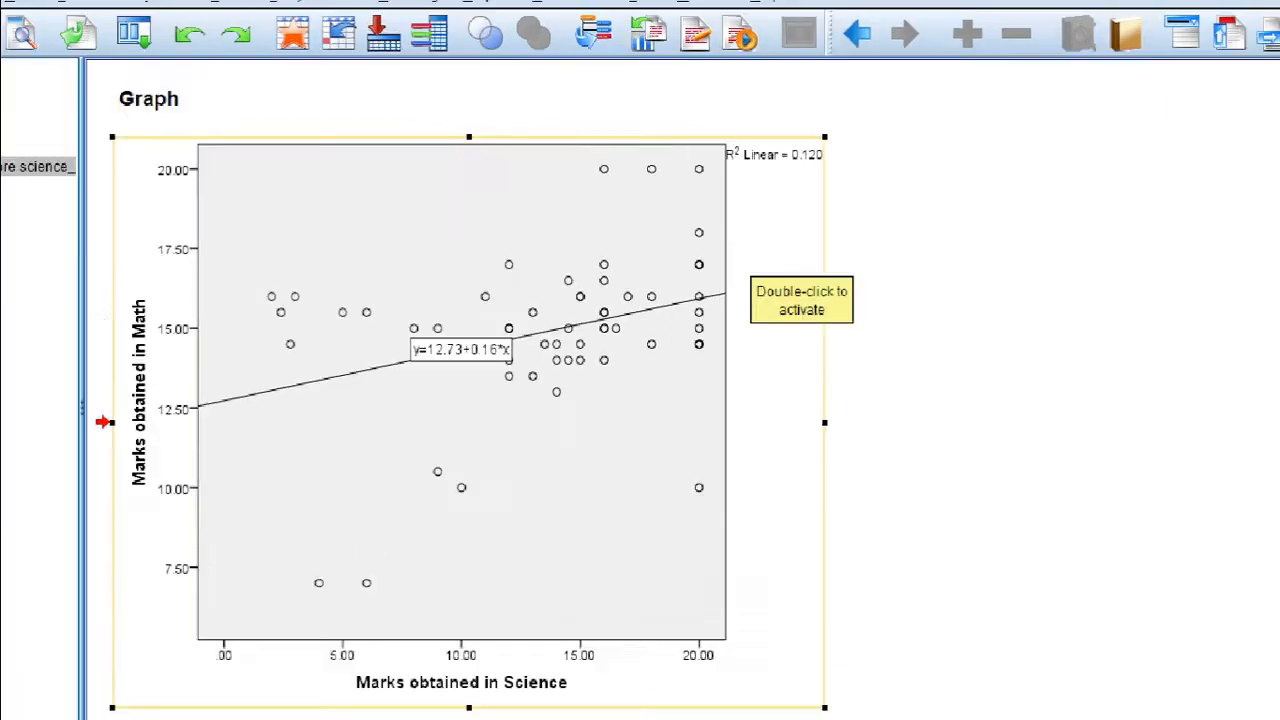
scroll(750, 253, up, 1)
click(750, 253)
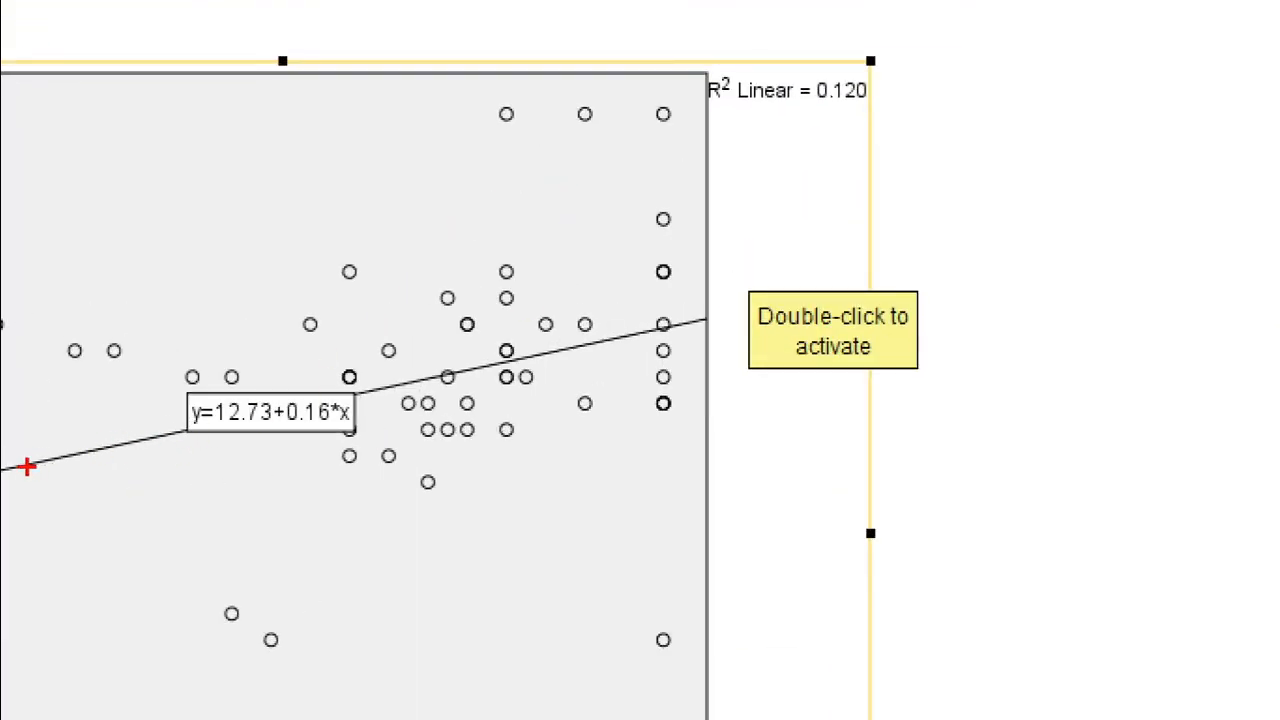
mouse_move(22, 466)
mouse_down()
mouse_move(271, 434)
mouse_move(505, 358)
mouse_move(632, 346)
mouse_up()
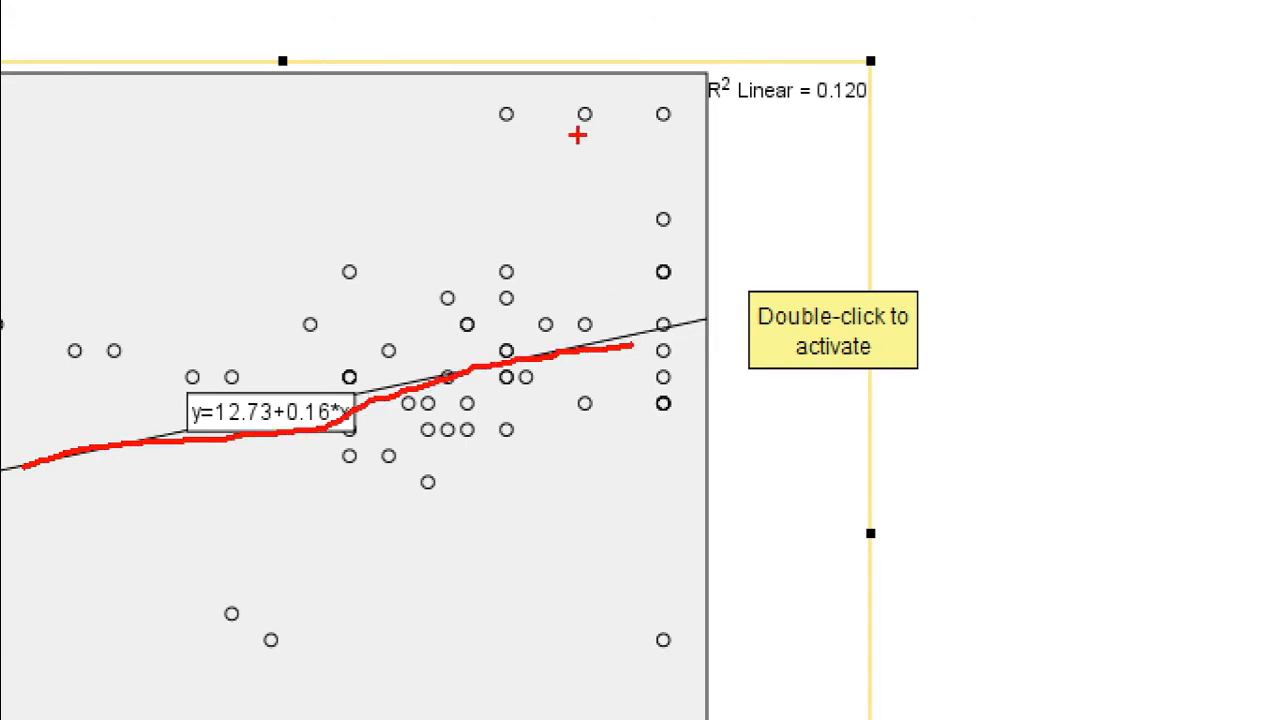
mouse_move(577, 137)
mouse_down()
mouse_move(503, 292)
mouse_move(559, 262)
mouse_up()
mouse_move(543, 594)
mouse_down()
mouse_move(491, 434)
mouse_move(551, 413)
mouse_up()
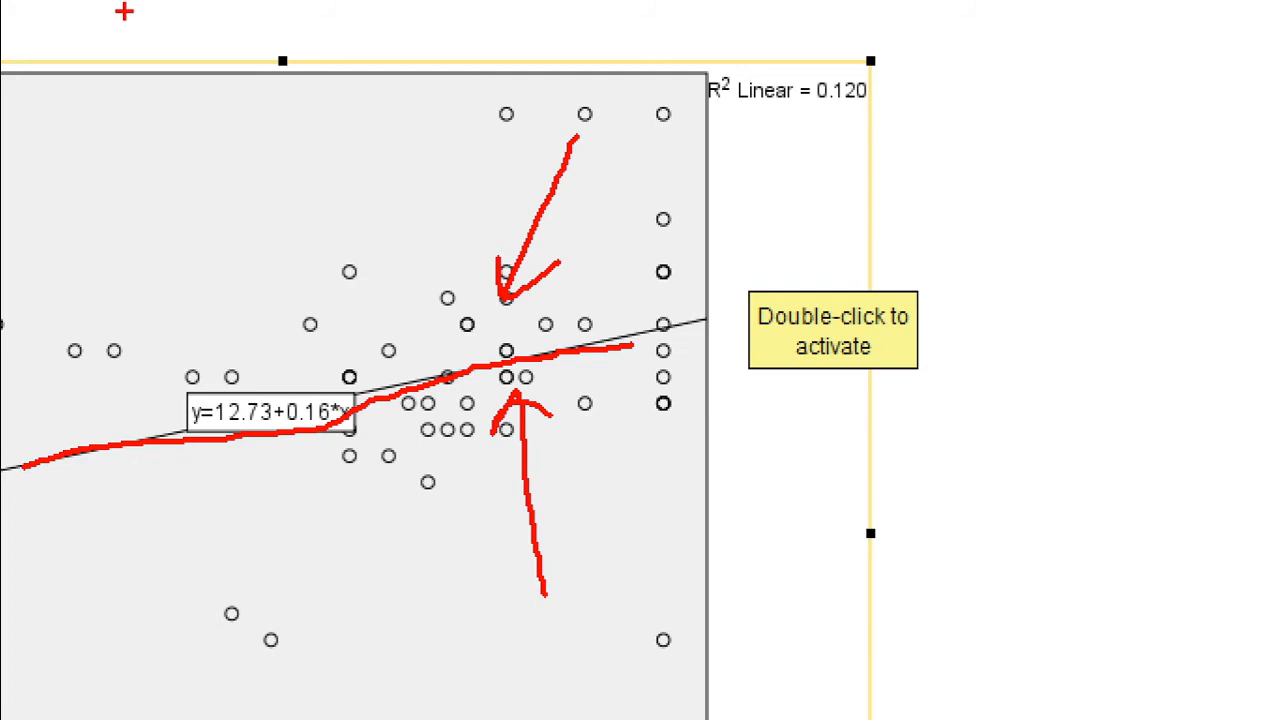
key(Escape)
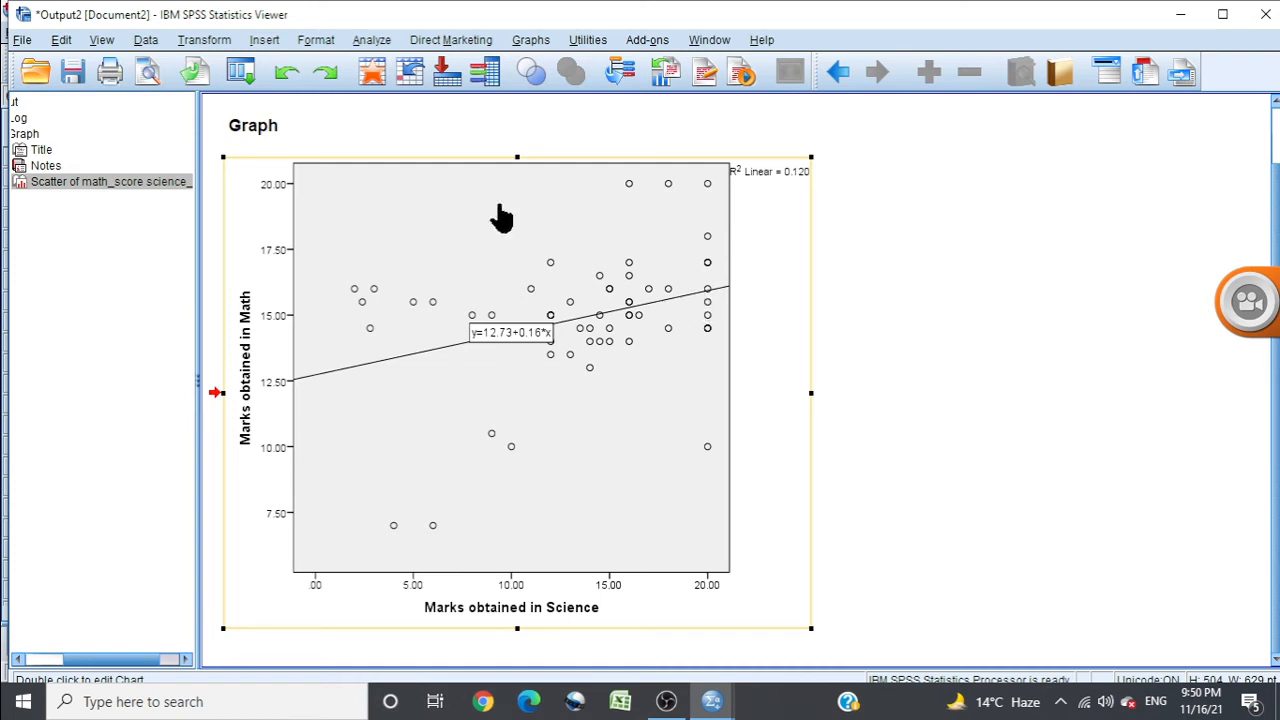
click(372, 40)
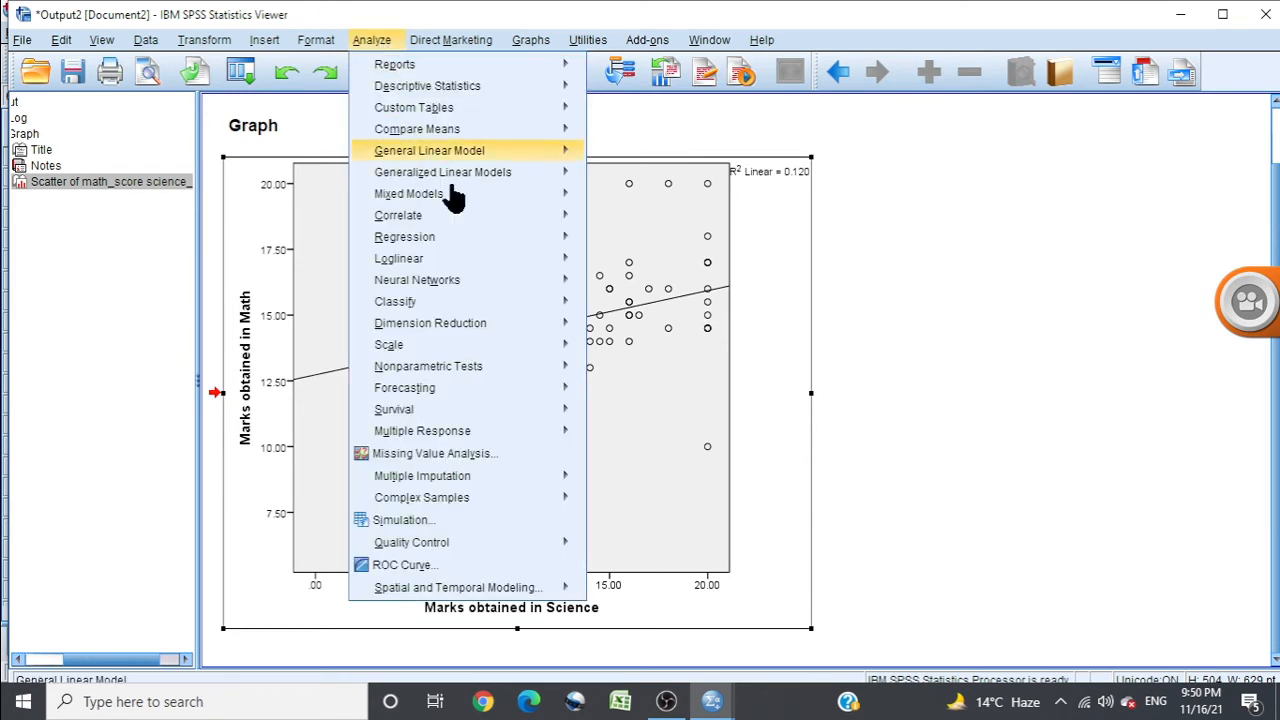
mouse_move(506, 218)
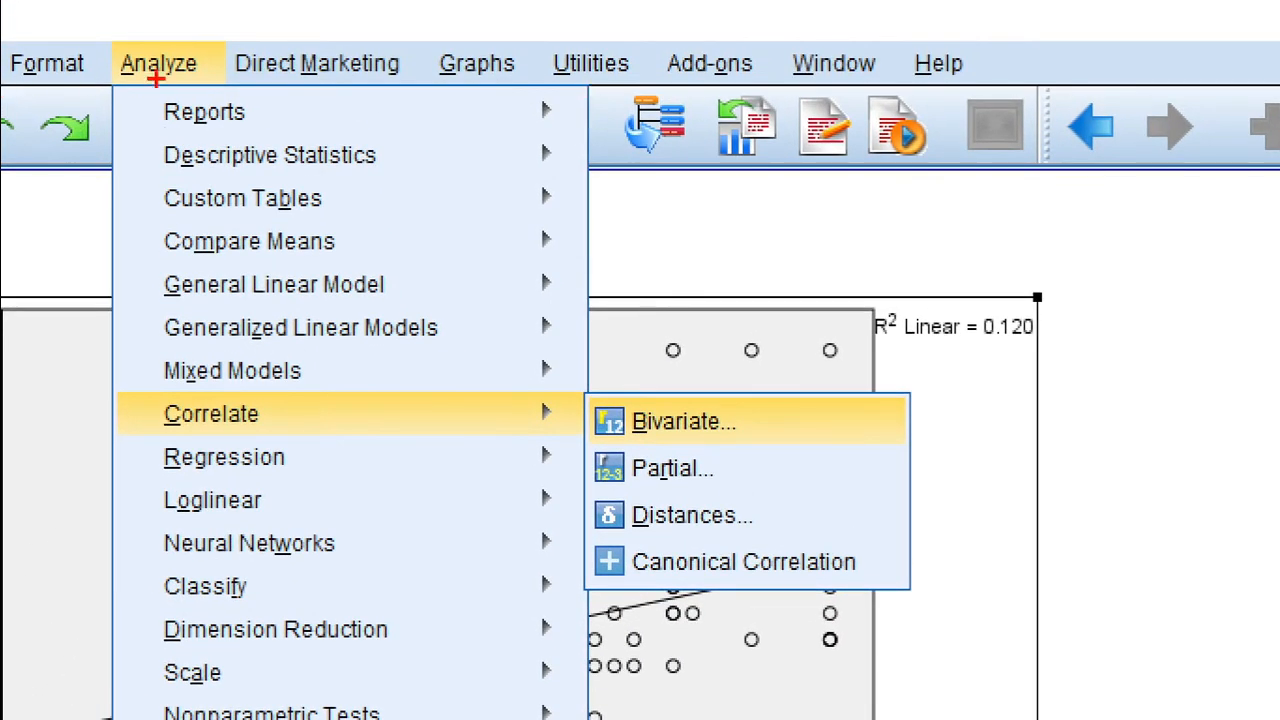
drag(120, 76, 226, 76)
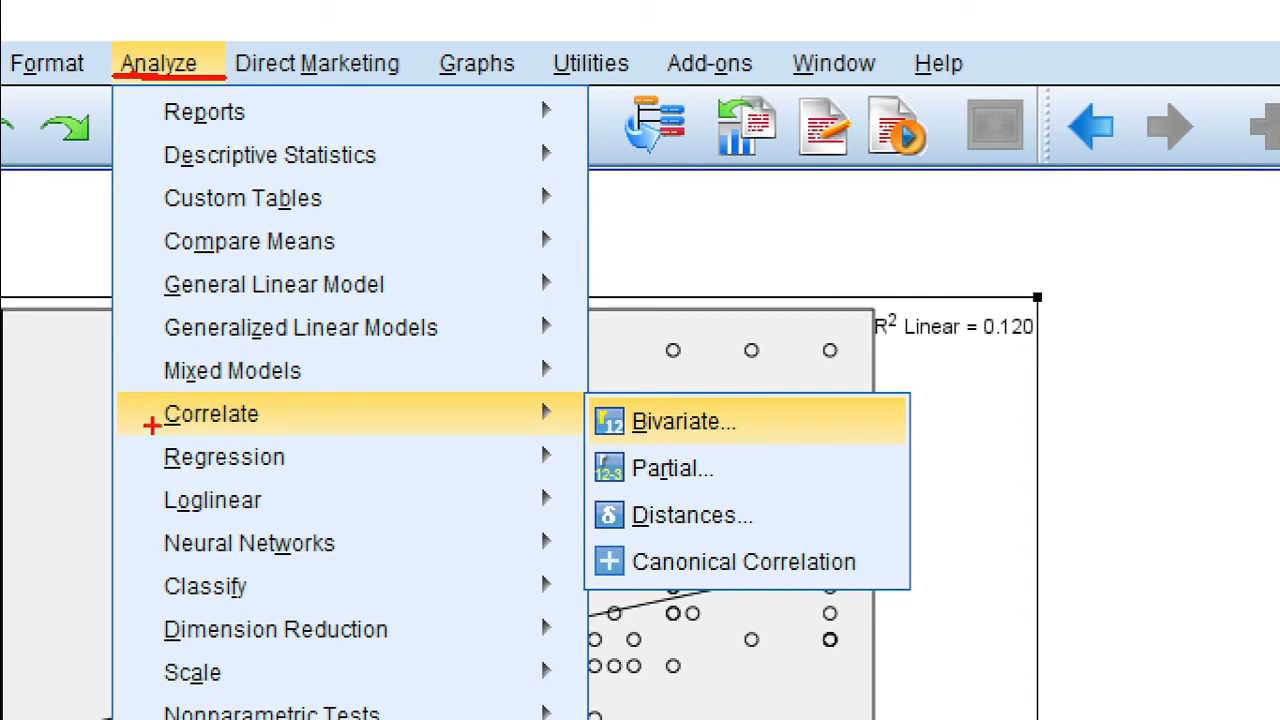
drag(160, 437, 326, 437)
drag(648, 455, 750, 450)
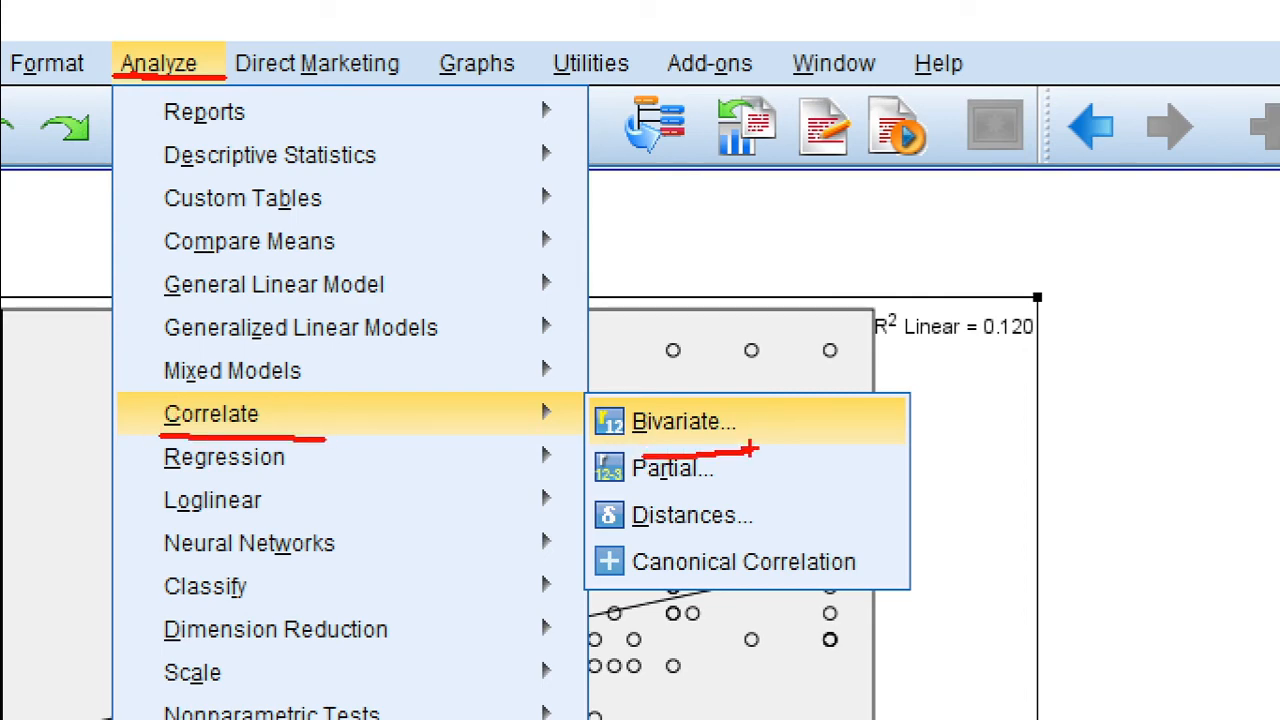
key(Escape)
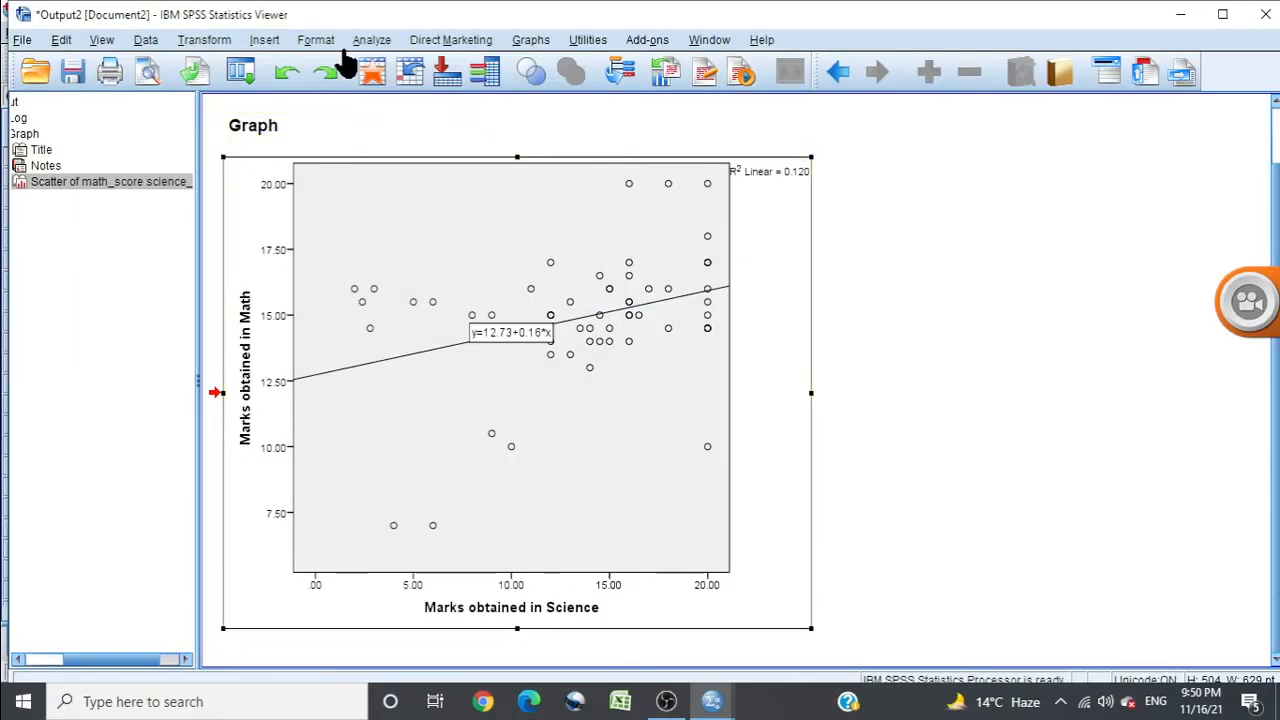
Step: Run a two-tailed Pearson bivariate correlation between Marks obtained in Math and Marks obtained in Science, flagging significant correlations
click(368, 42)
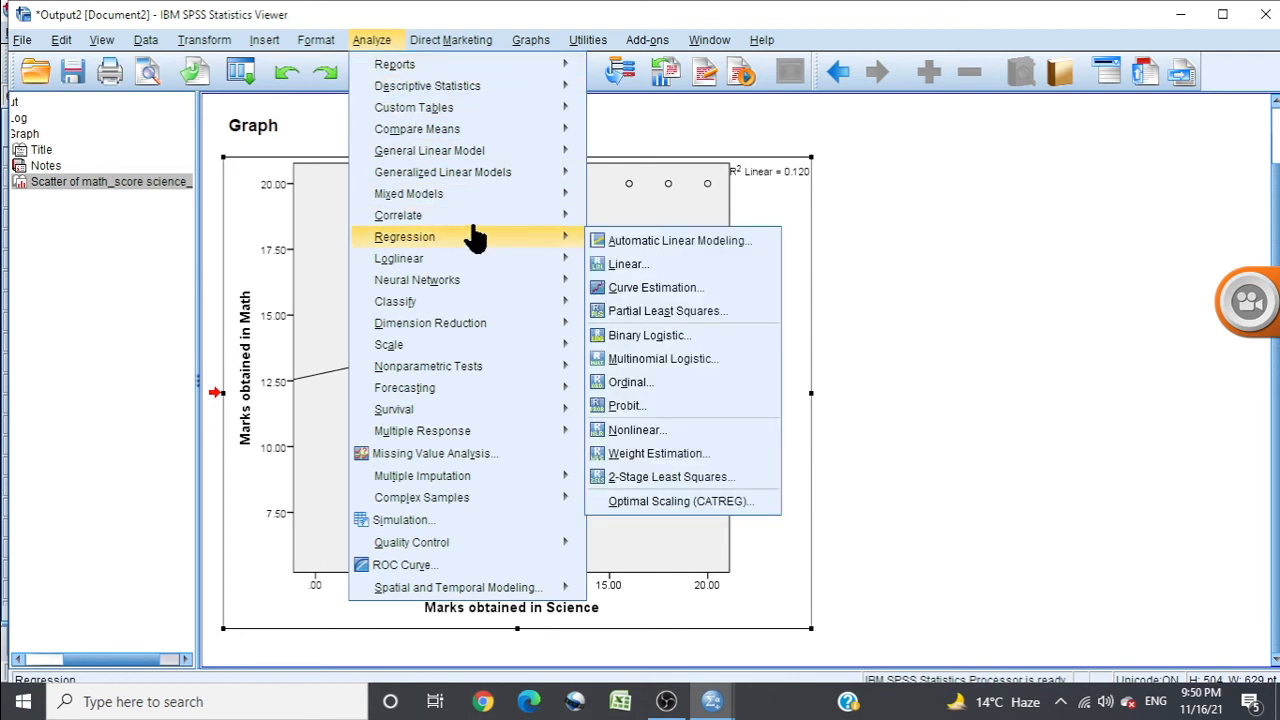
mouse_move(558, 220)
click(622, 220)
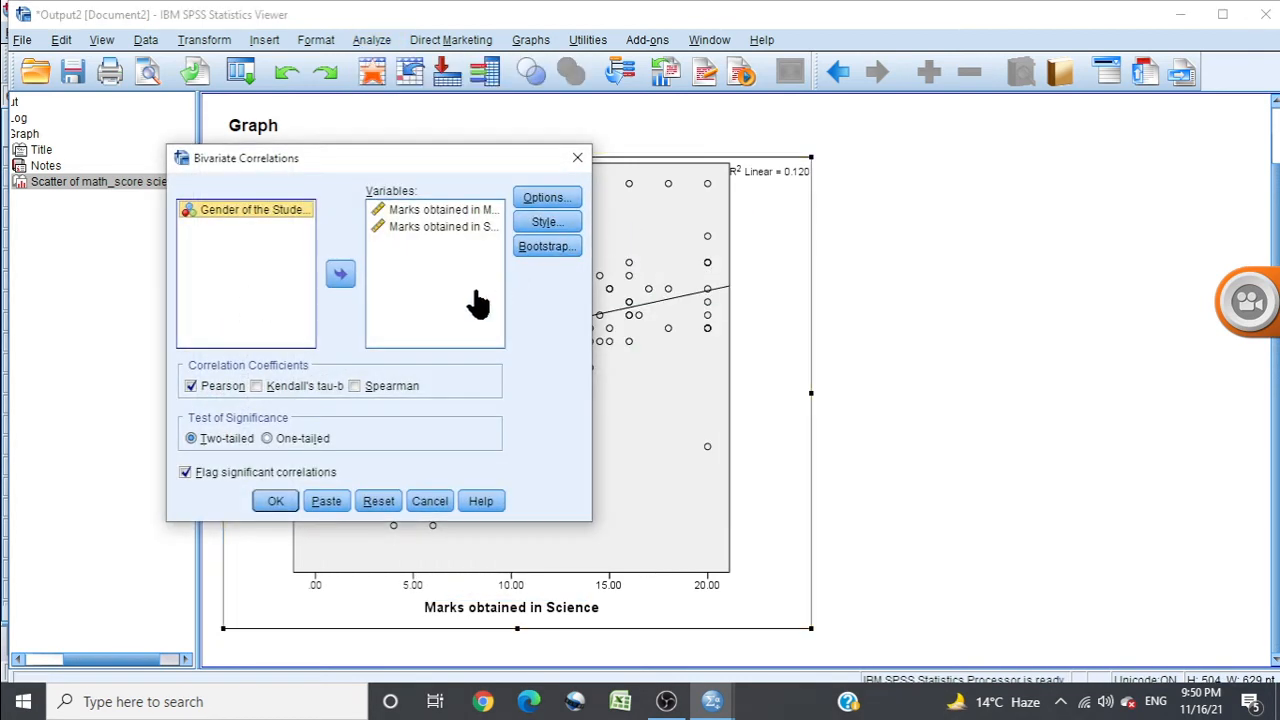
click(427, 213)
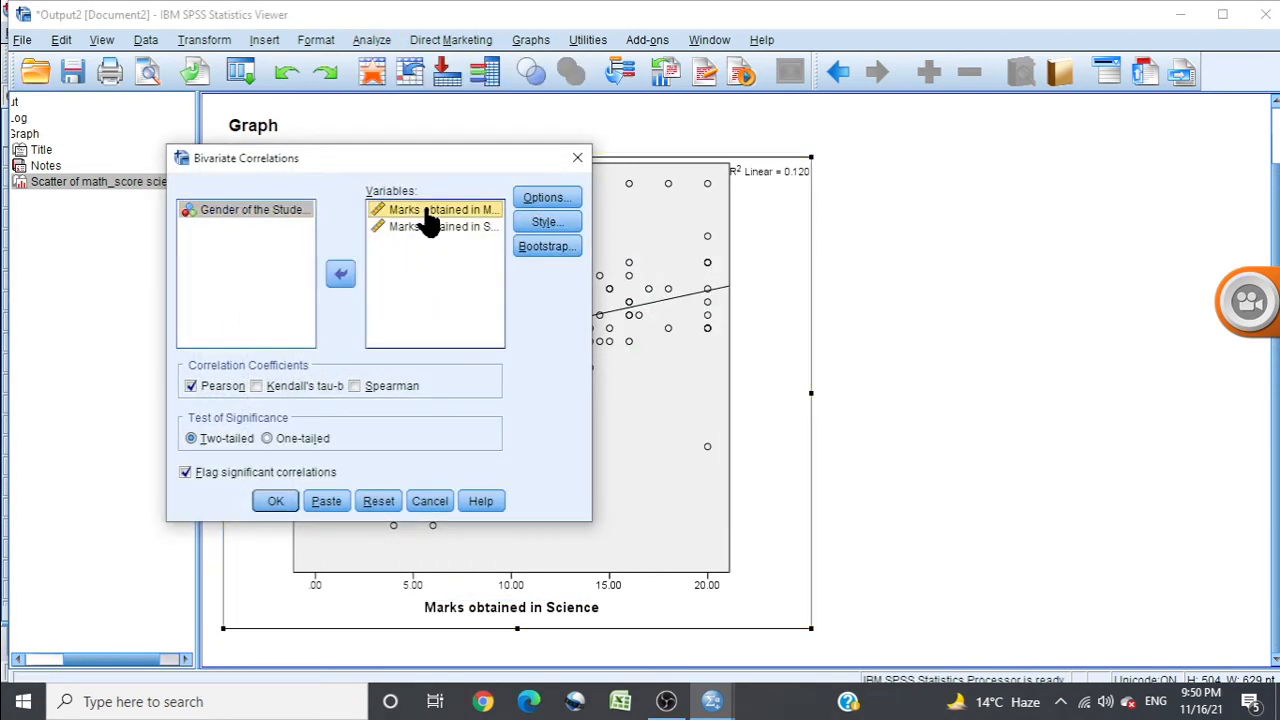
click(428, 228)
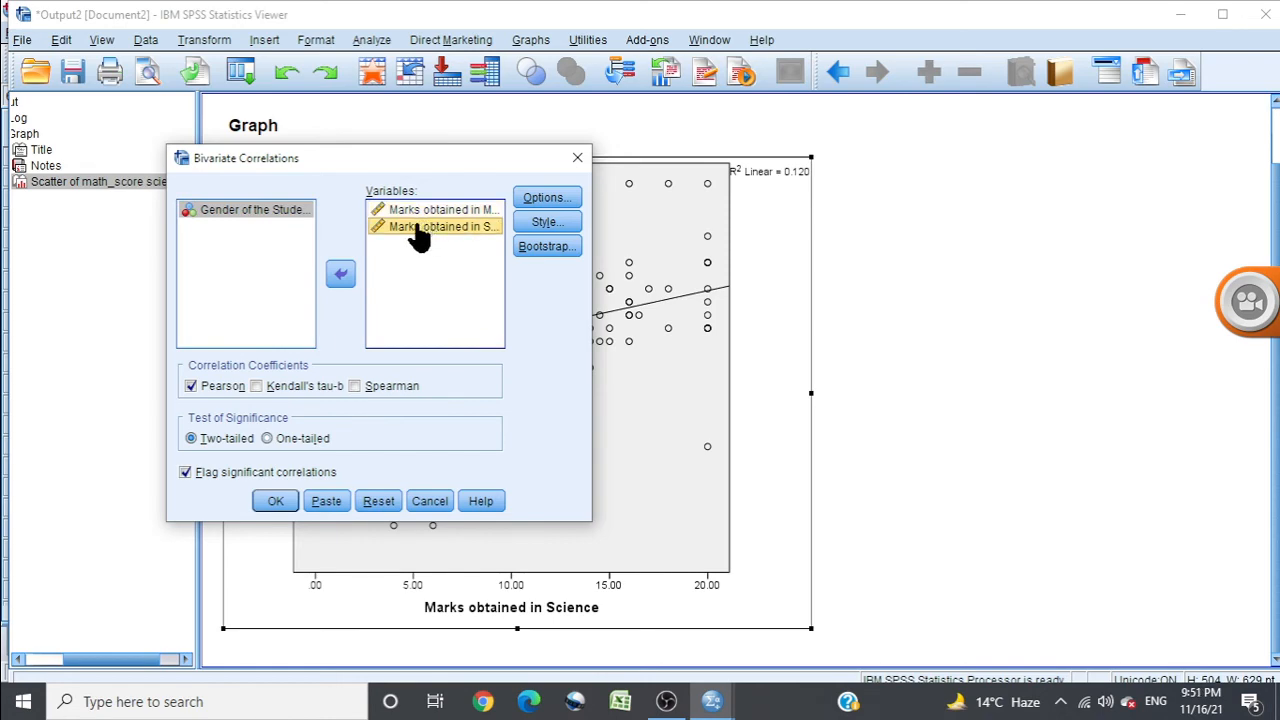
click(268, 503)
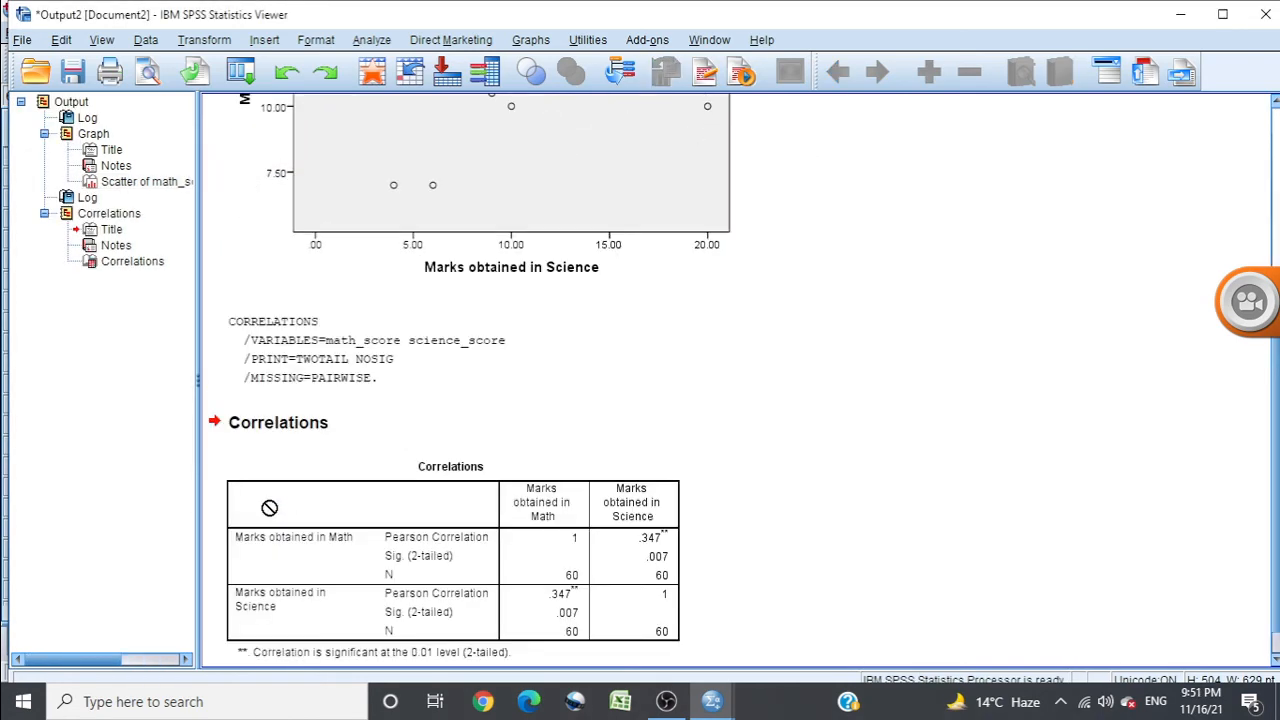
Step: Examine the Correlations table for the Pearson coefficient between math and science marks and its significance level
scroll(598, 487, down, 1)
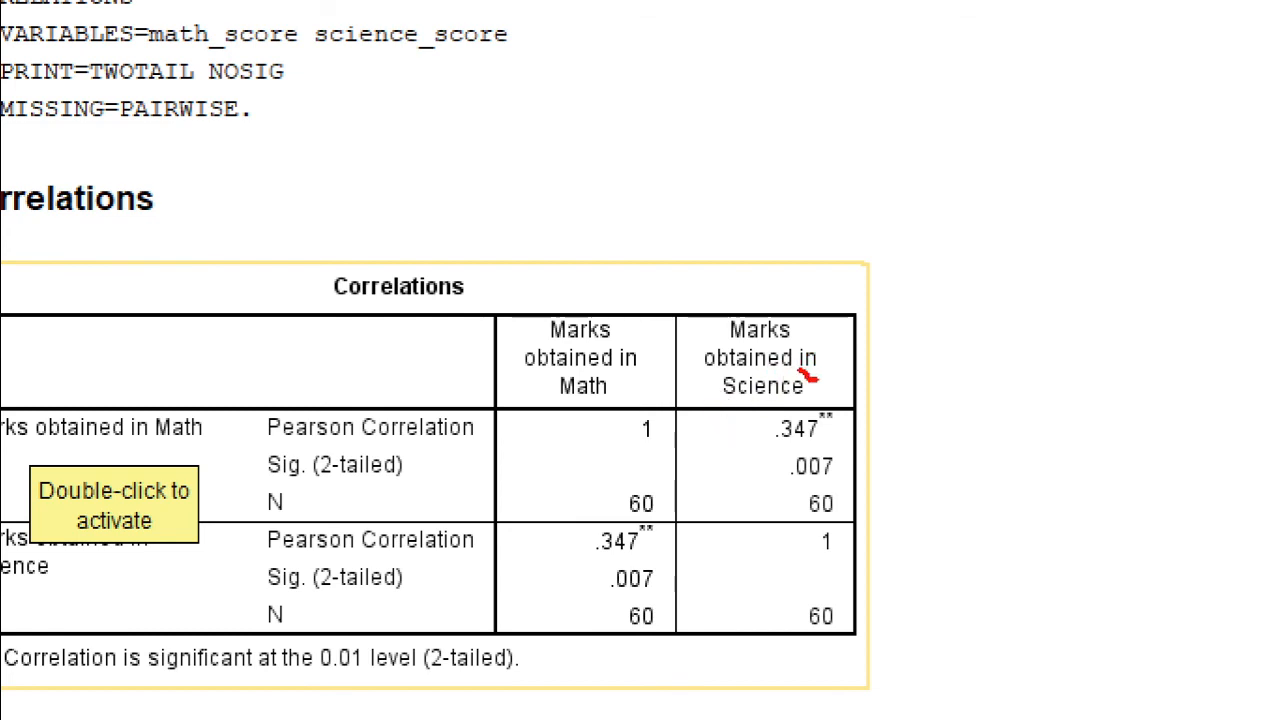
drag(800, 372, 918, 336)
drag(641, 388, 690, 365)
mouse_move(862, 412)
mouse_down()
mouse_move(845, 396)
mouse_move(735, 425)
mouse_move(874, 405)
mouse_up()
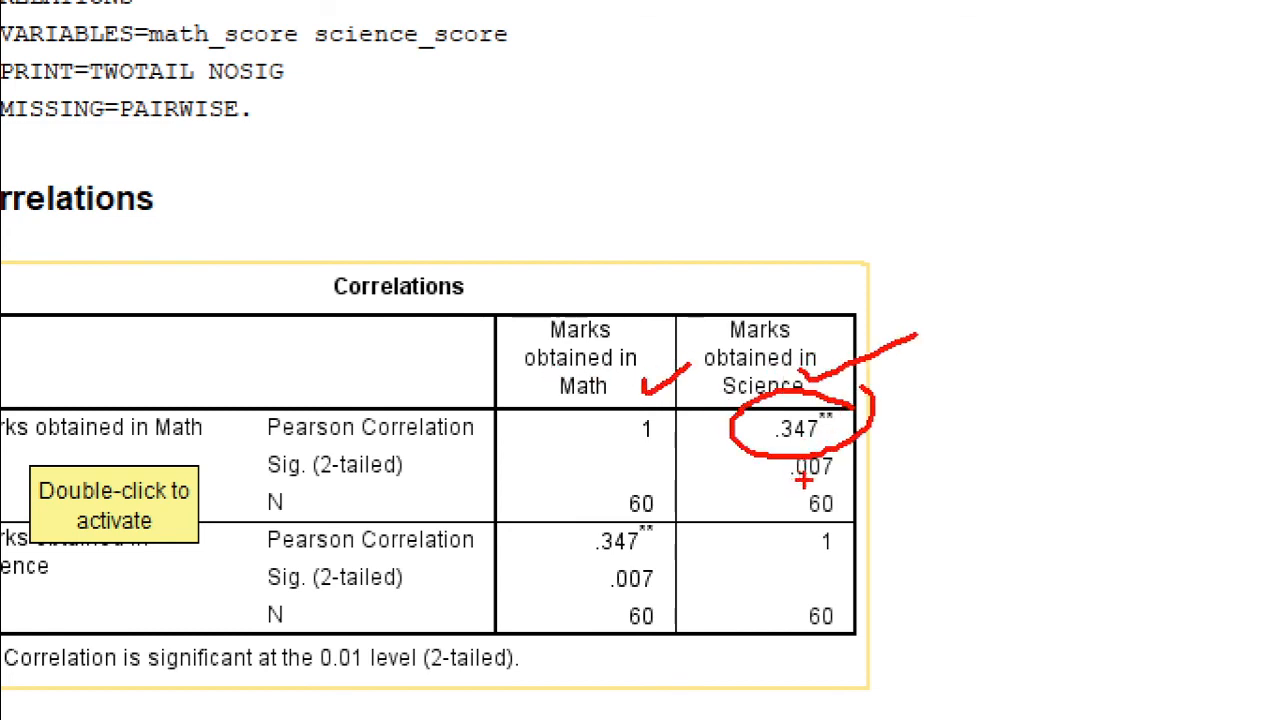
mouse_move(673, 254)
mouse_down()
mouse_move(689, 168)
mouse_move(740, 226)
mouse_move(776, 180)
mouse_move(779, 195)
mouse_up()
click(813, 177)
mouse_move(858, 154)
mouse_down()
mouse_move(879, 143)
mouse_move(860, 180)
mouse_up()
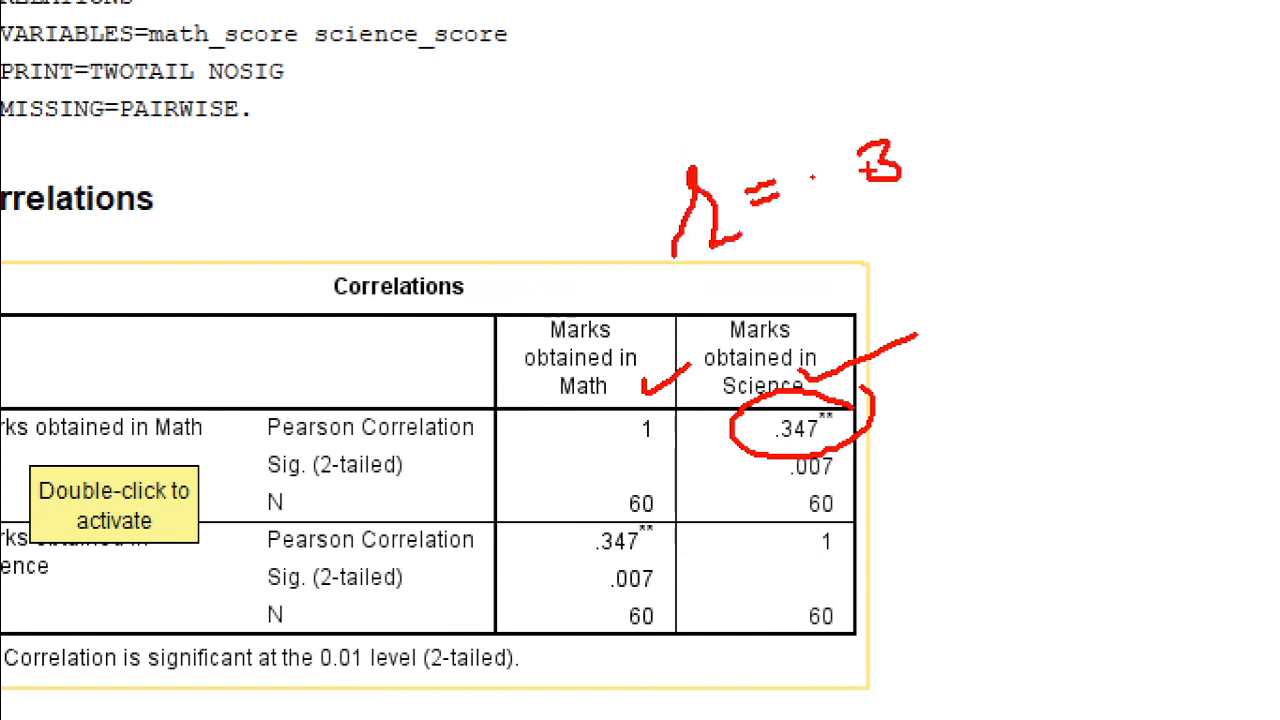
drag(906, 124, 944, 188)
mouse_move(962, 130)
mouse_down()
mouse_move(990, 122)
mouse_move(1002, 182)
mouse_up()
drag(972, 176, 1038, 148)
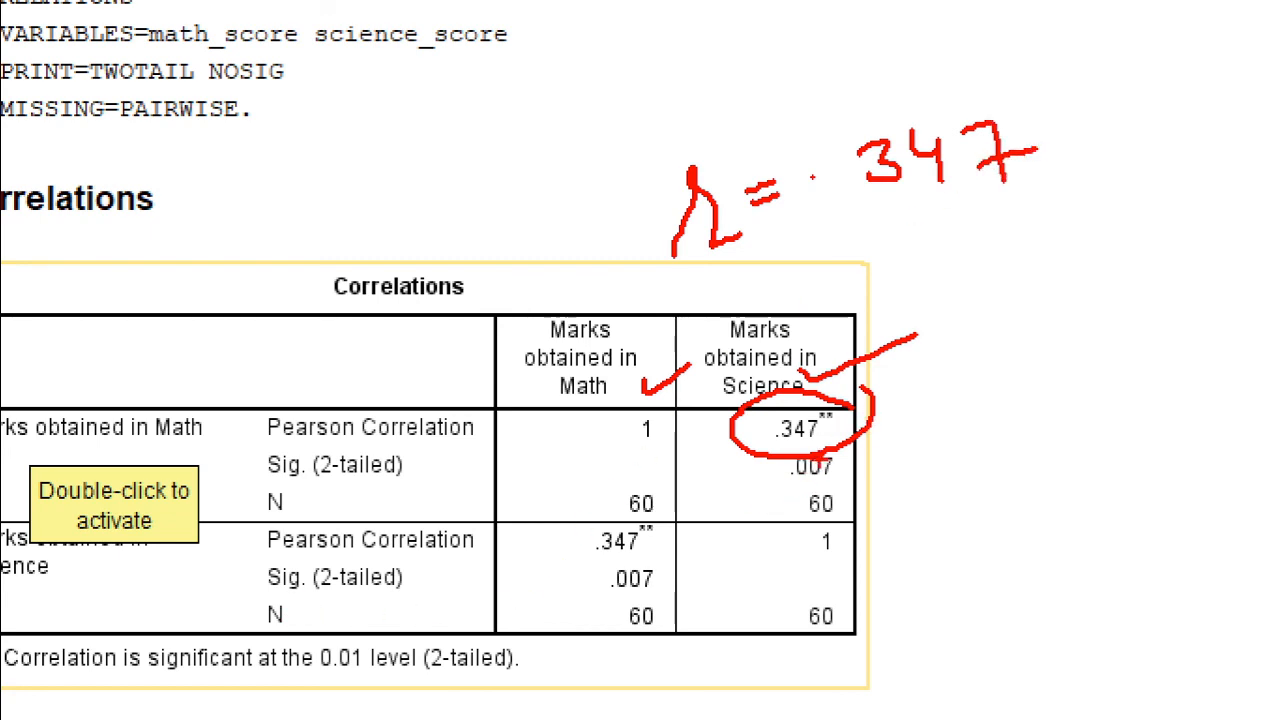
mouse_move(270, 672)
mouse_down()
mouse_move(300, 620)
mouse_move(266, 678)
mouse_up()
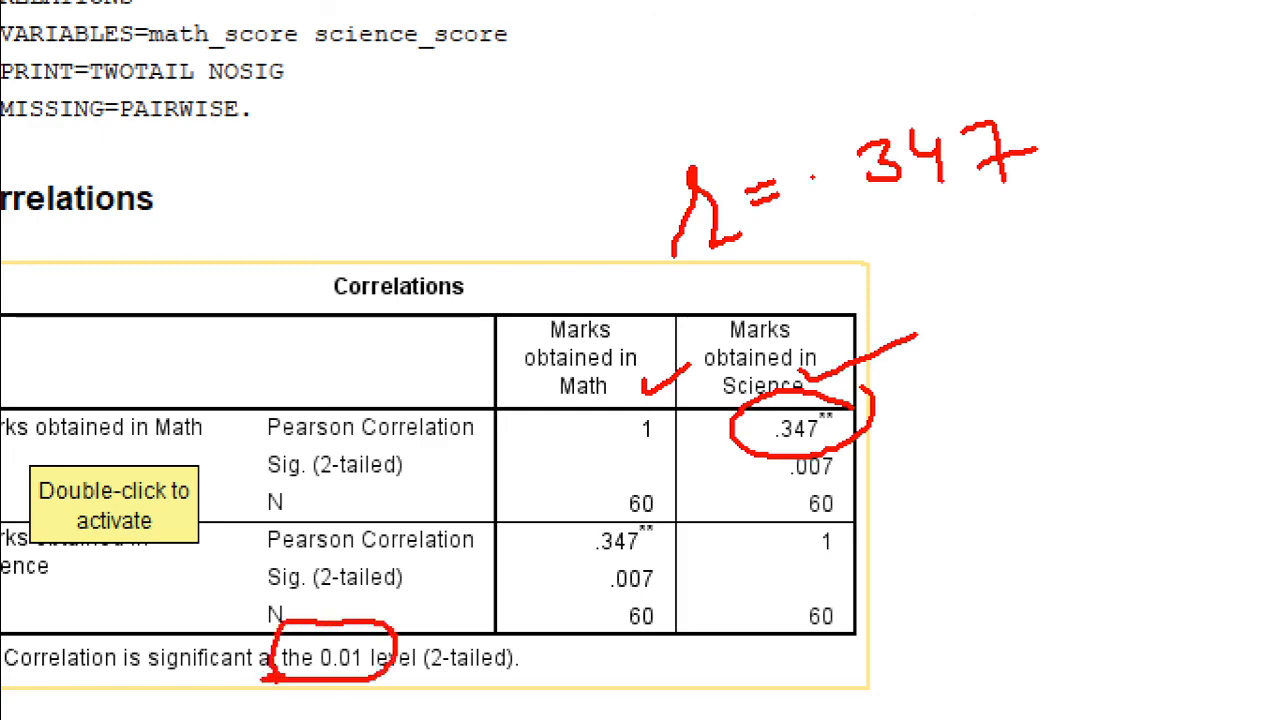
key(Escape)
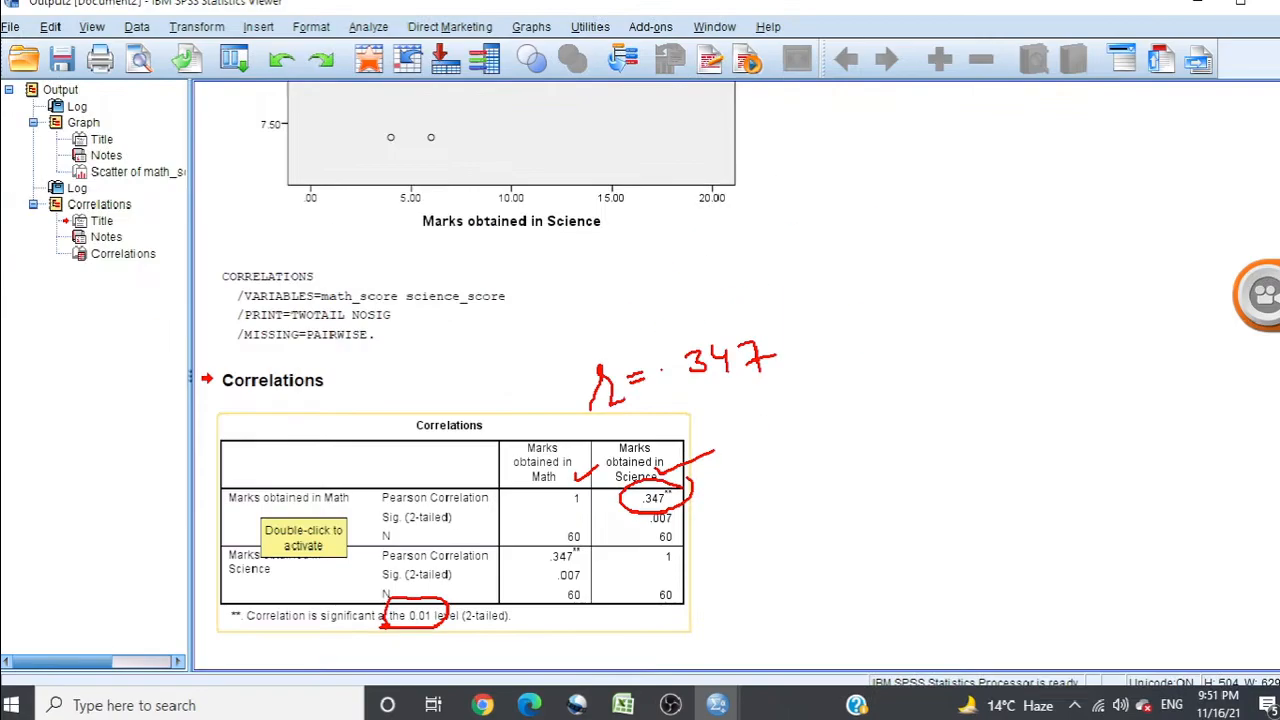